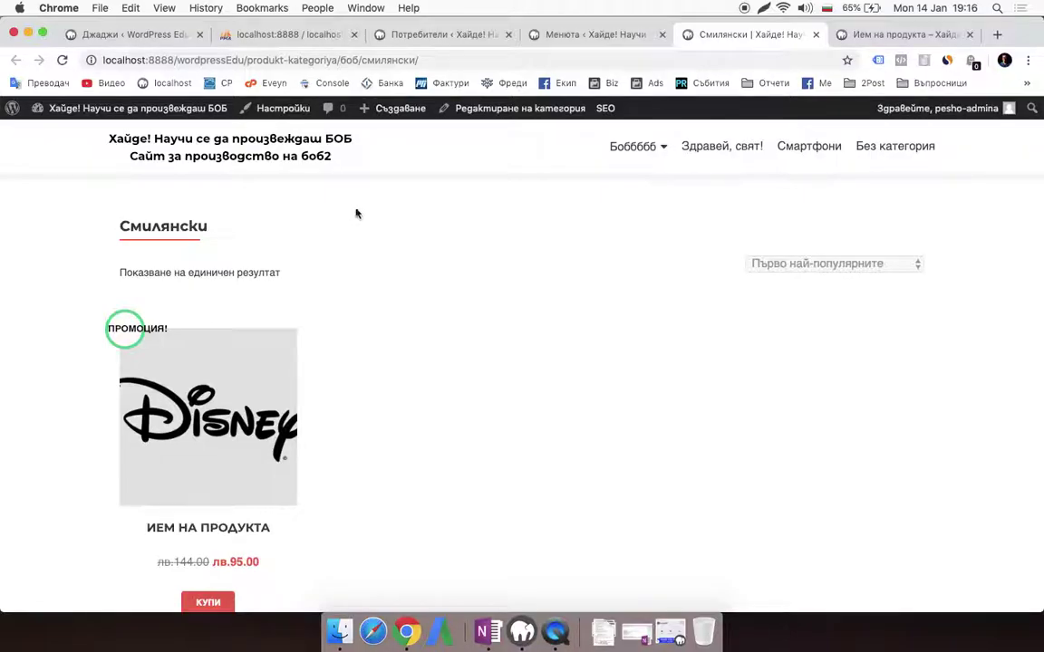
# Go to the admin dashboard and open Продукти > Всички продукти
pyautogui.click(90, 109)
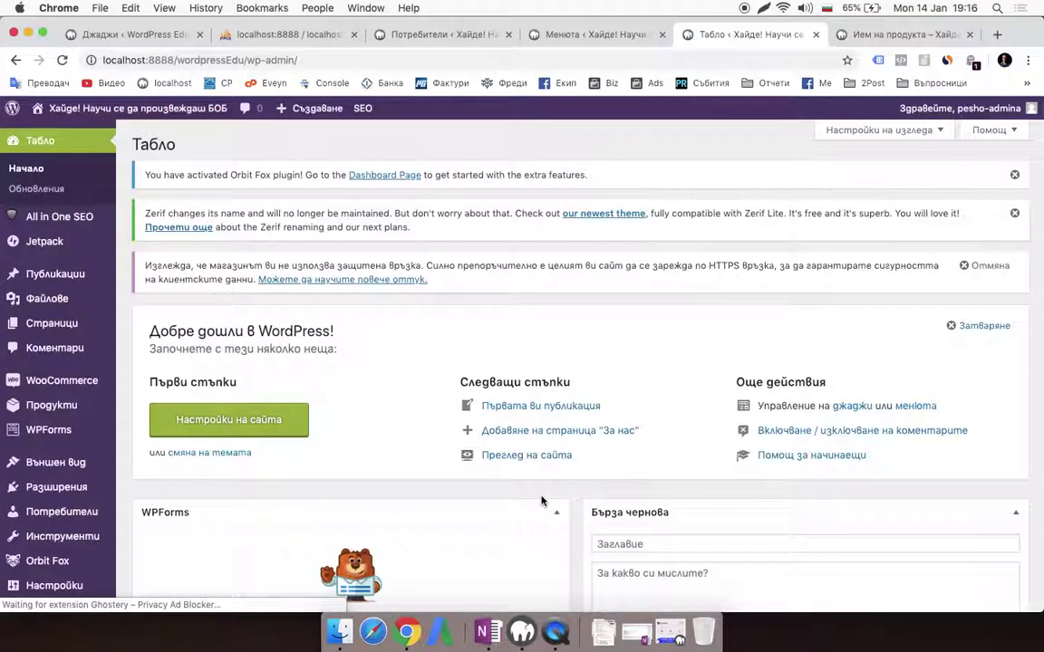
pyautogui.moveTo(36, 418)
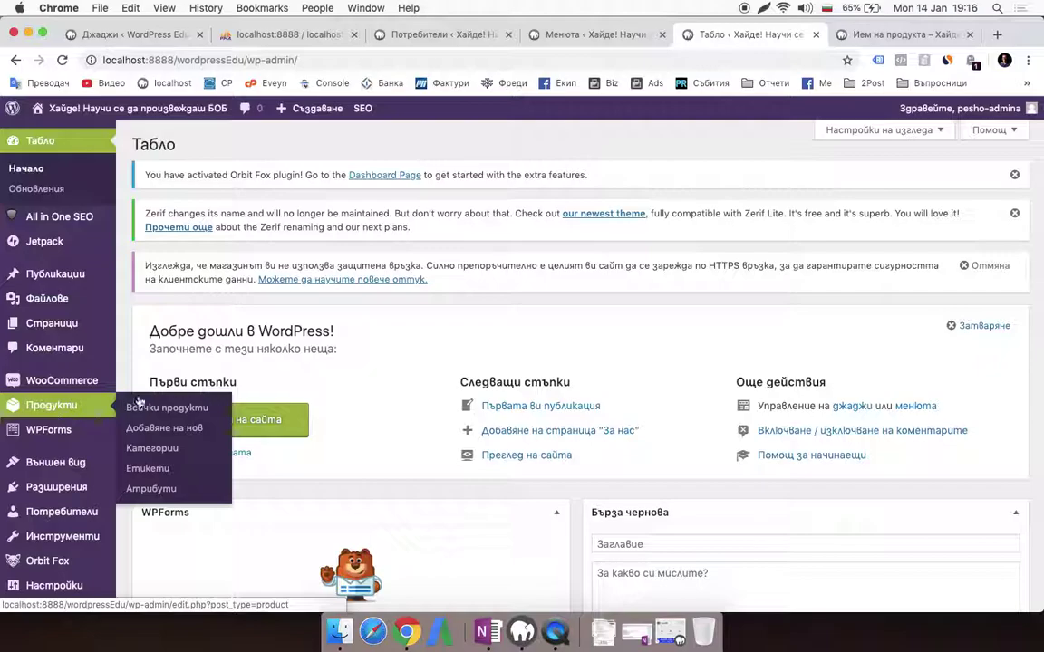
pyautogui.moveTo(75, 418)
pyautogui.click(171, 410)
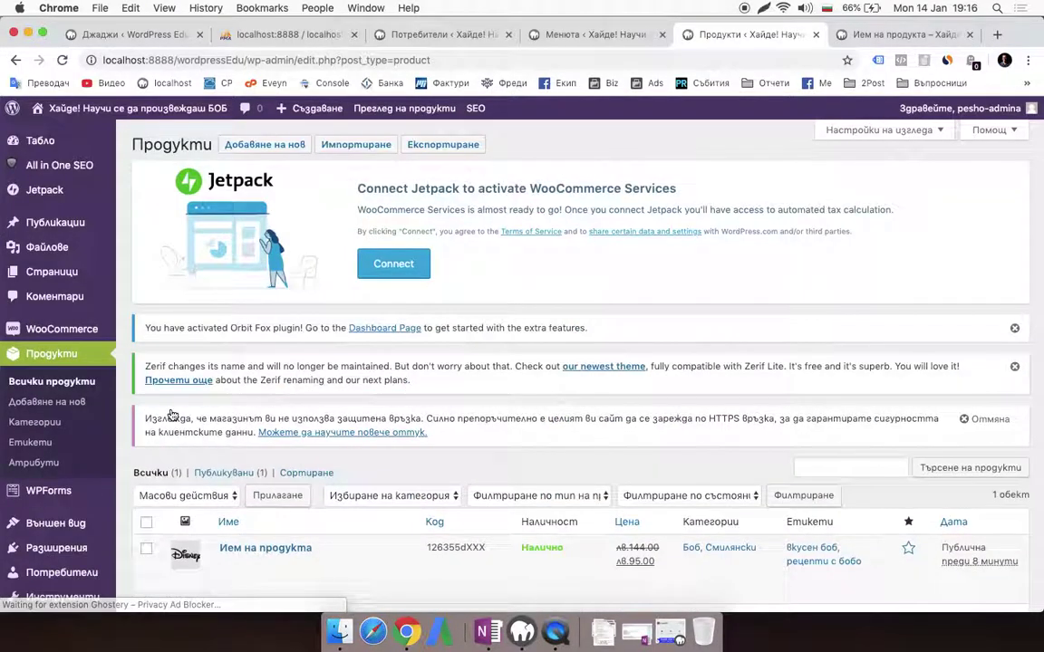
pyautogui.scroll(-3, 290, 544)
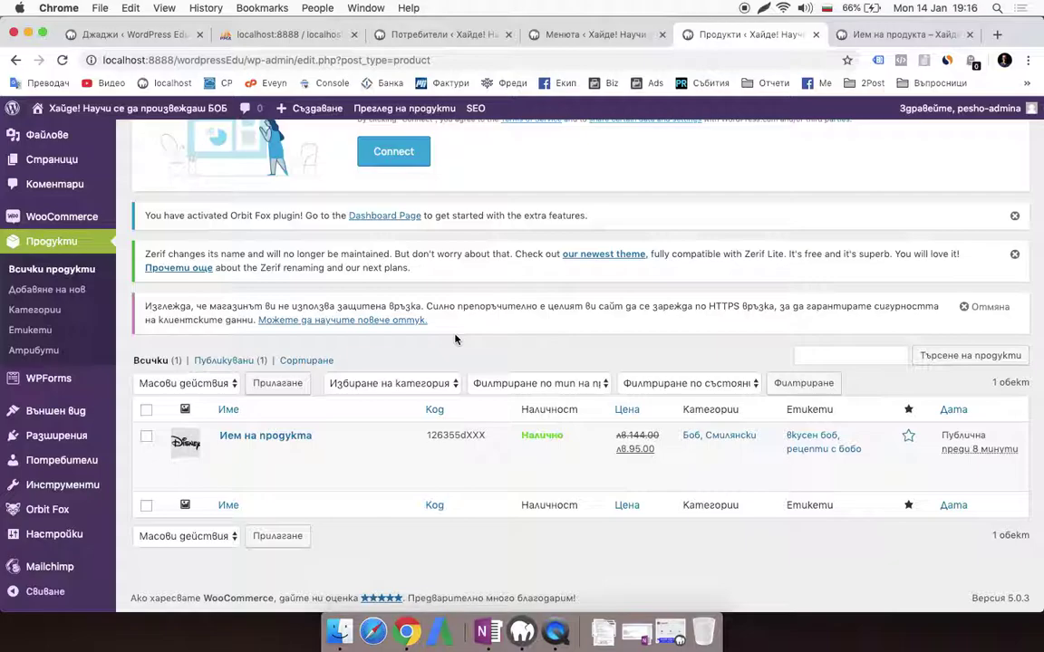
# Select text in the HTTPS warning paragraph, then clear the selection
pyautogui.tripleClick(498, 304)
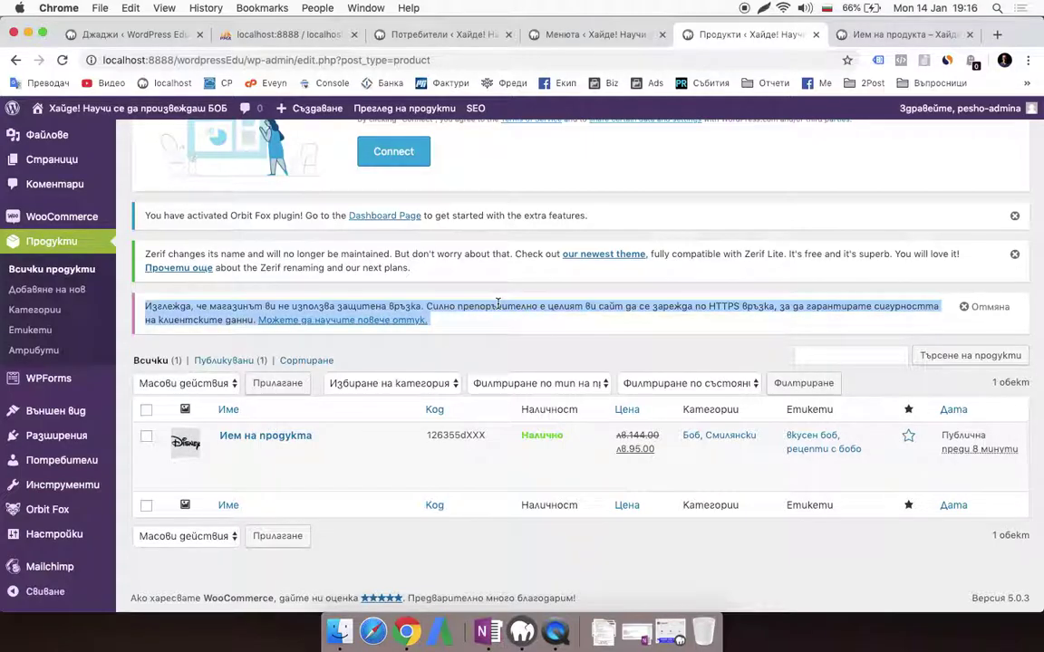
pyautogui.click(497, 305)
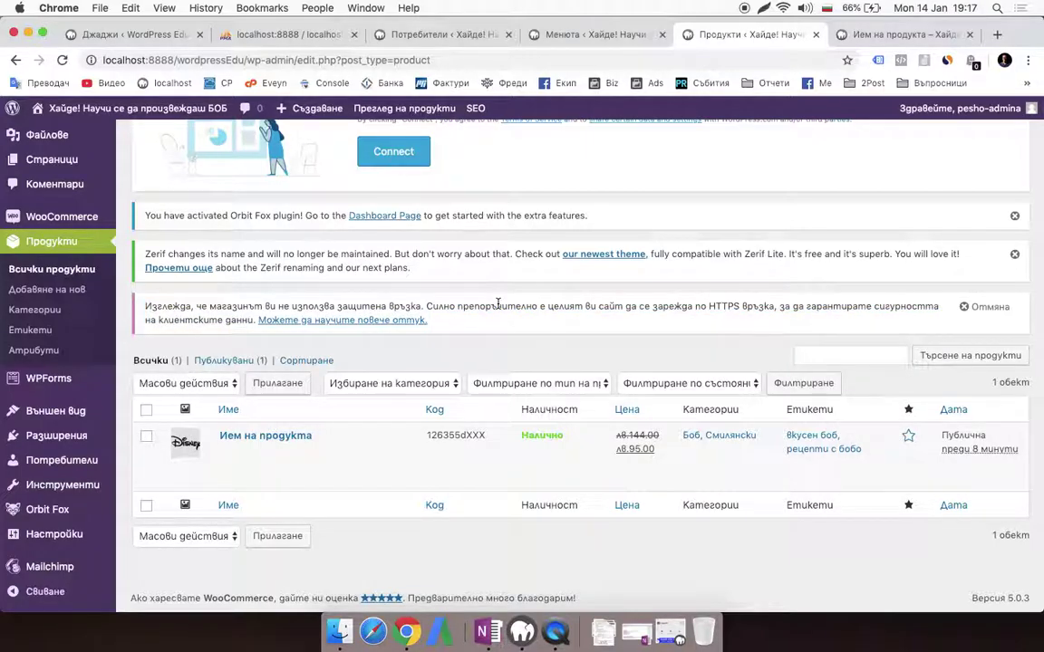
pyautogui.doubleClick(491, 307)
pyautogui.click(491, 306)
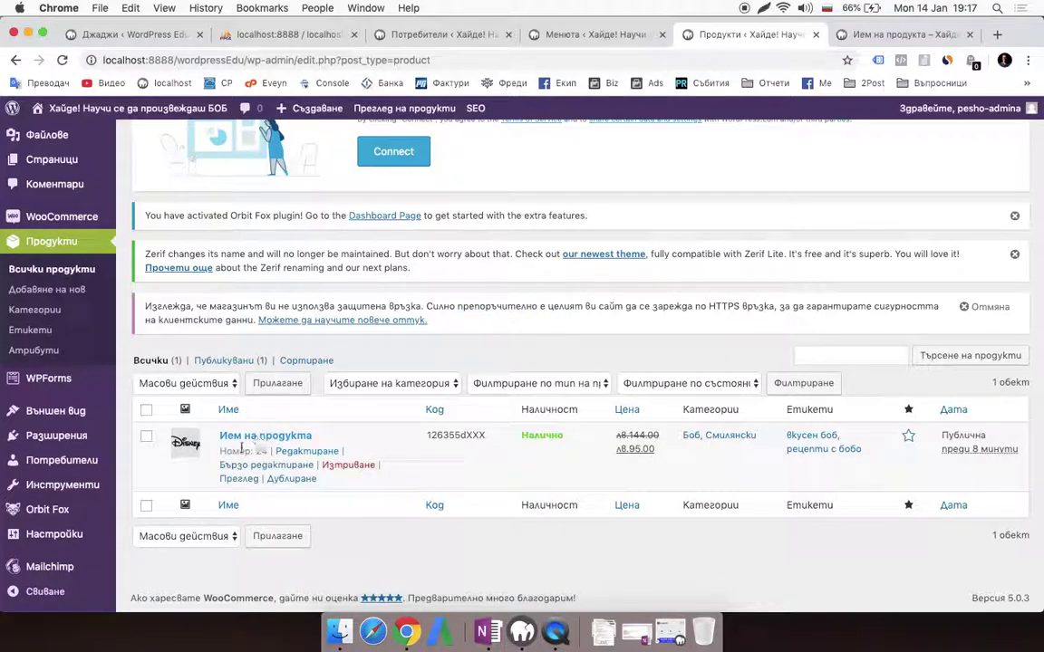
# Edit Име на продукта, switch its type to Продукт с вариации, and show Атрибути
pyautogui.click(269, 436)
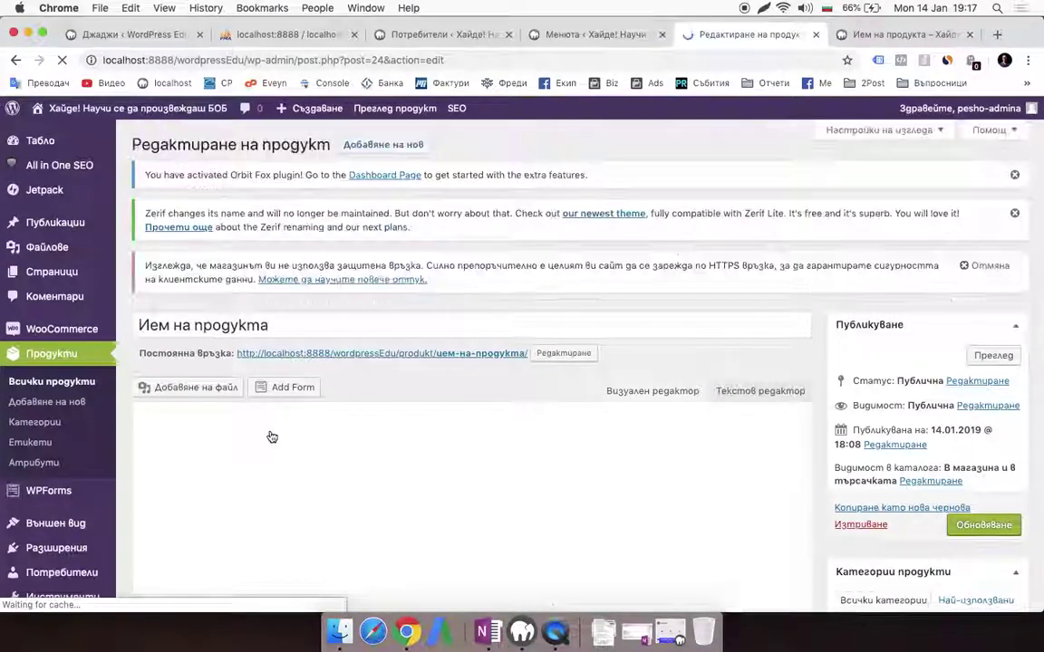
pyautogui.scroll(-10, 270, 435)
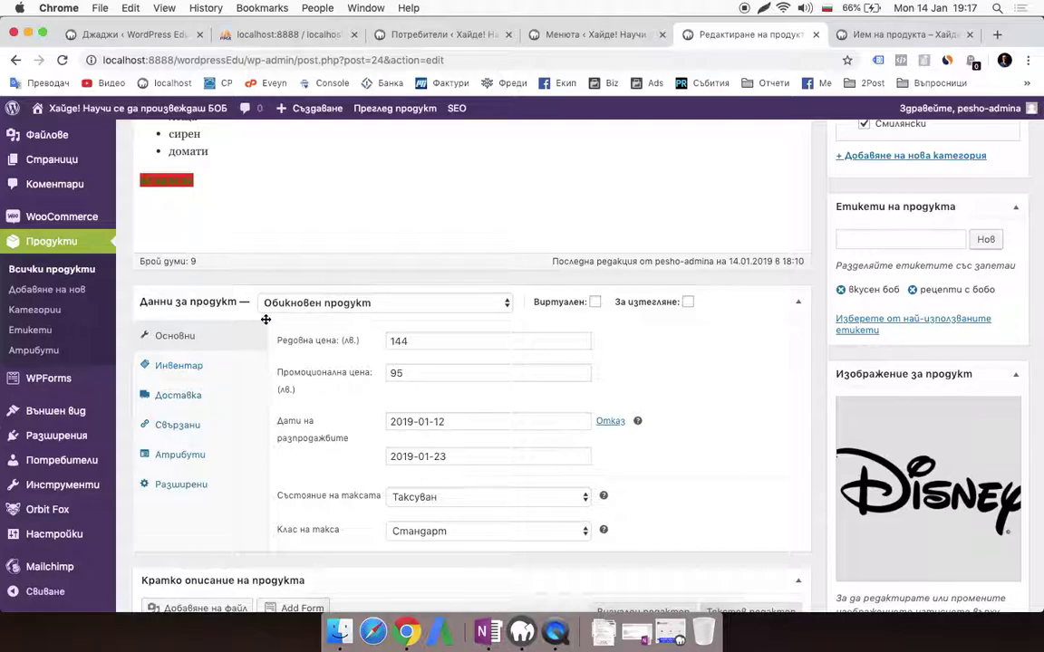
pyautogui.click(313, 314)
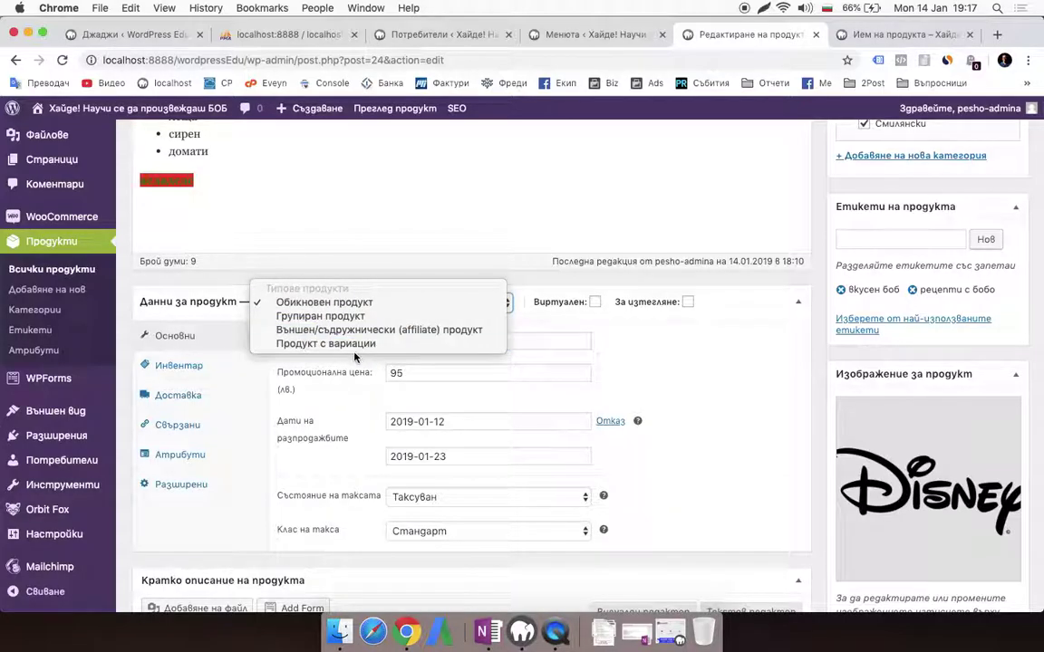
pyautogui.click(333, 346)
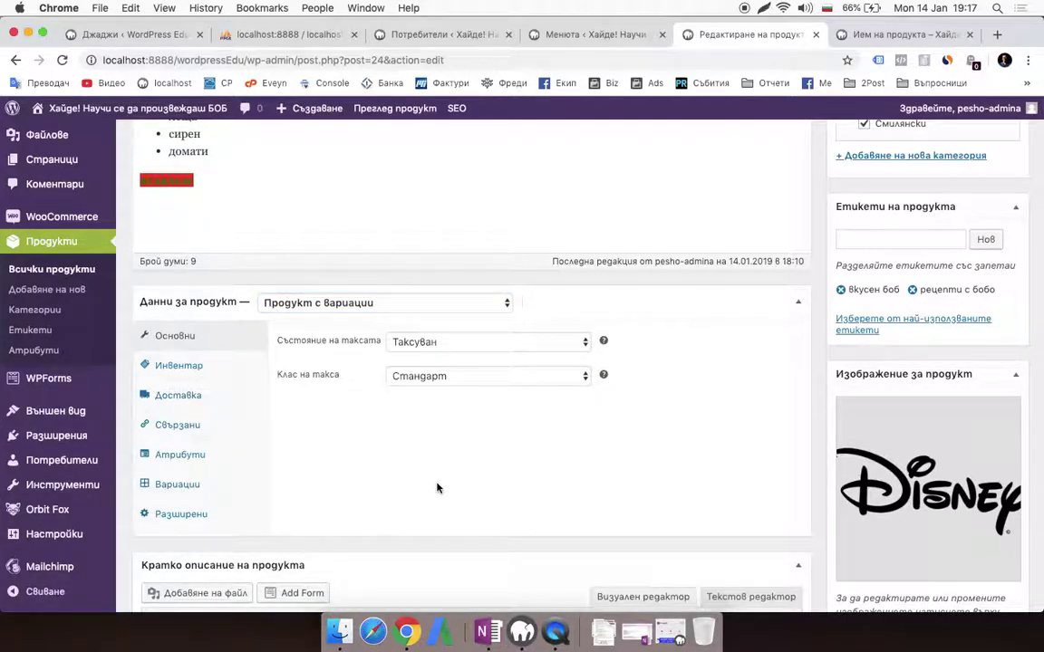
pyautogui.click(214, 464)
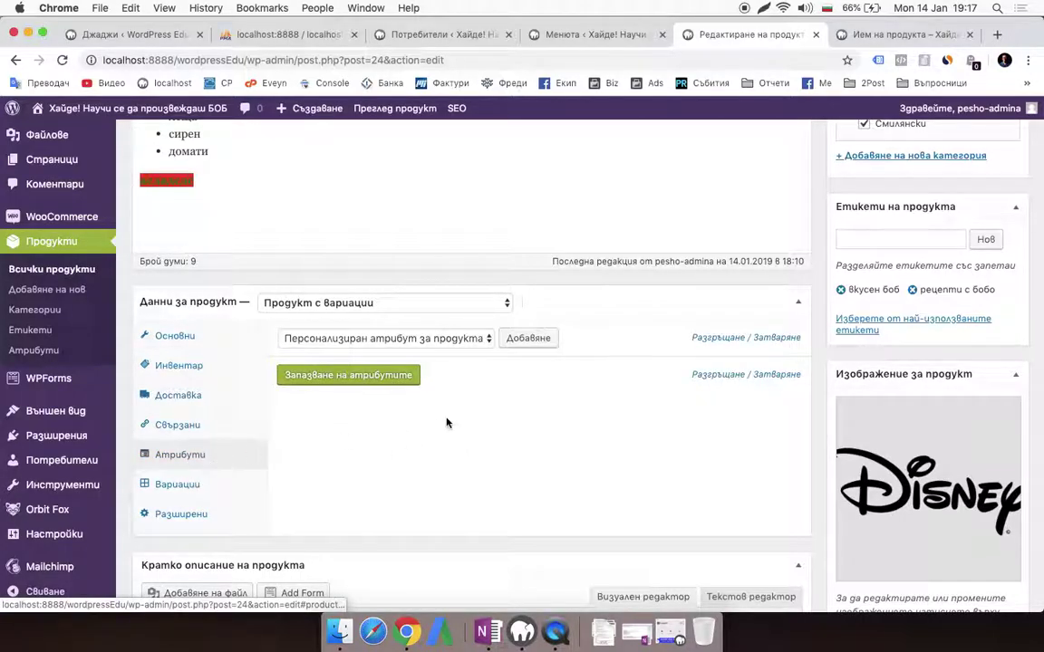
# Add a new custom attribute named Цвят
pyautogui.click(358, 340)
pyautogui.click(380, 342)
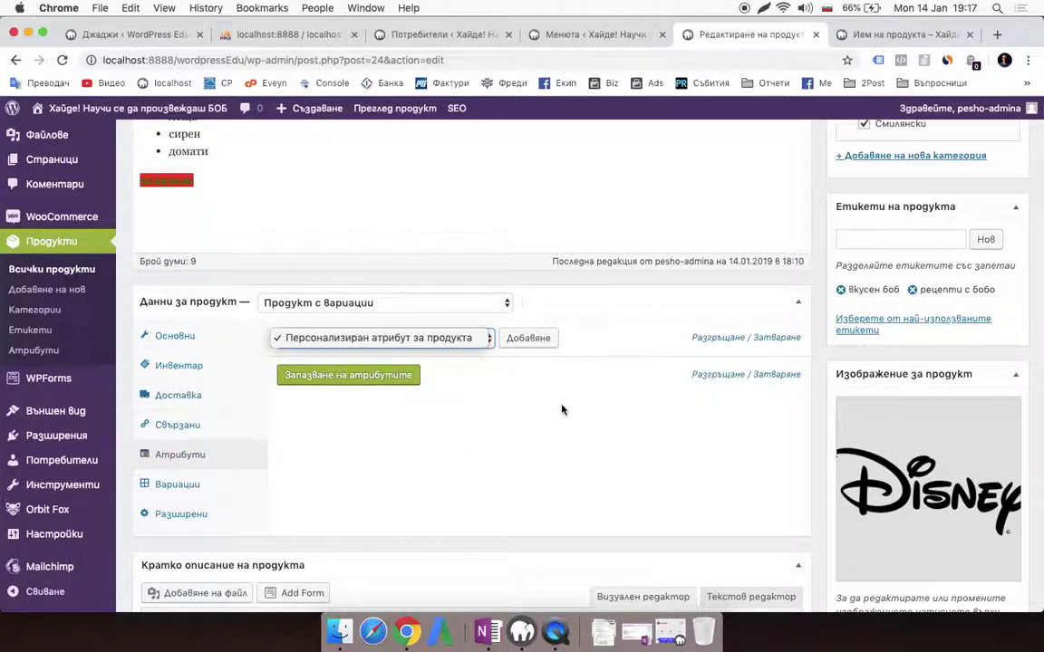
pyautogui.click(538, 340)
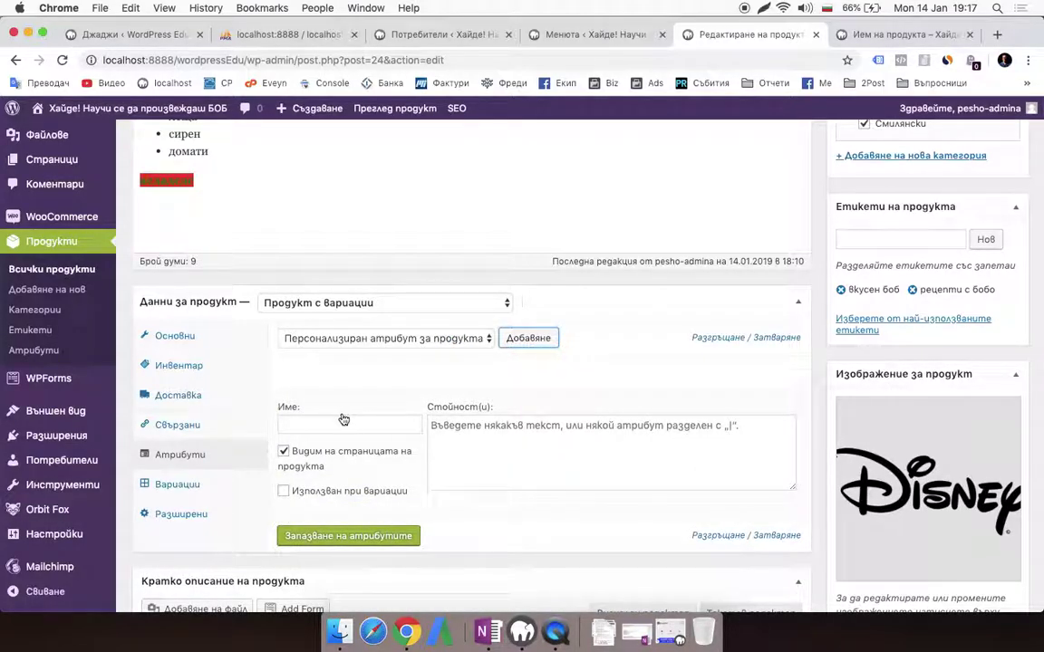
pyautogui.click(332, 418)
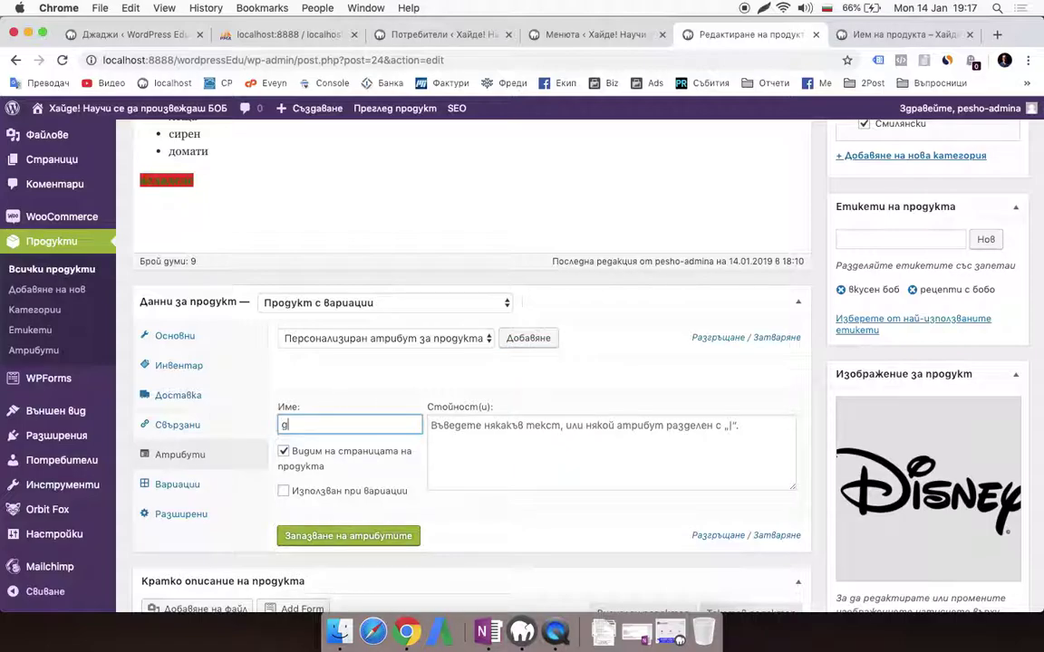
pyautogui.write('Цвят')
# Mark Цвят as used for variations and enter its values Зелен | Лилав | Кафяв
pyautogui.click(331, 493)
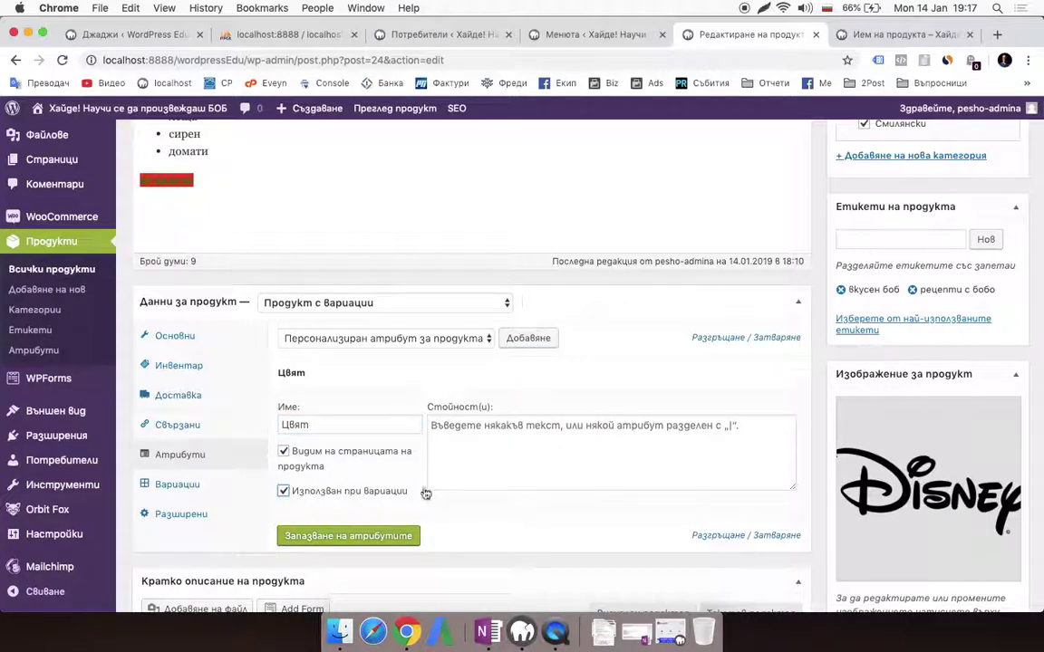
pyautogui.click(514, 441)
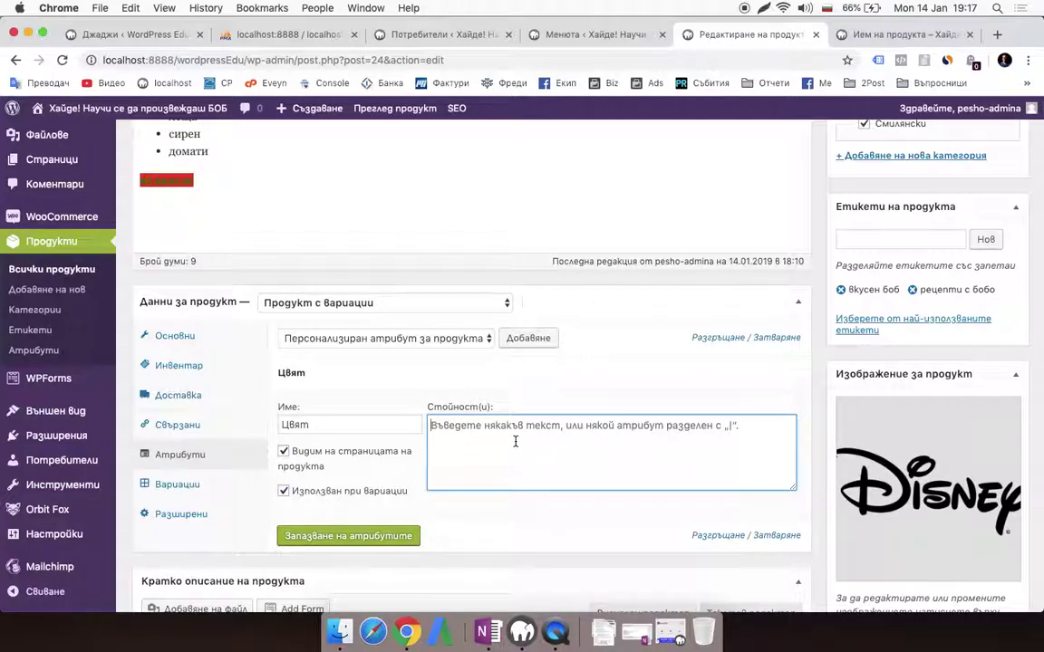
pyautogui.write('з')
pyautogui.press('BackSpace')
pyautogui.write('Зелен |')
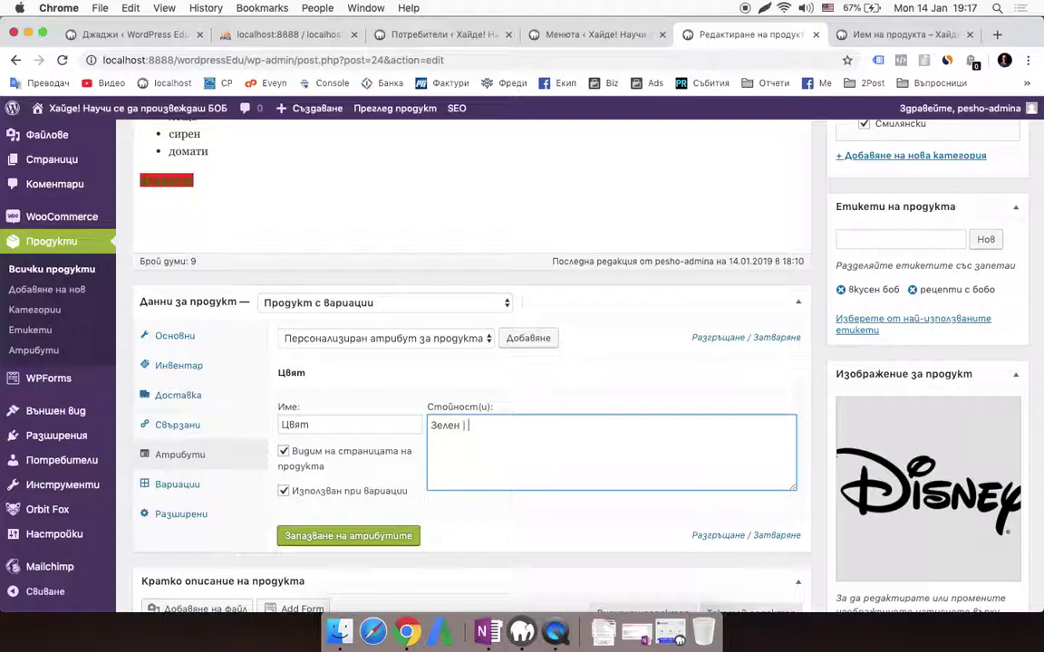
pyautogui.press('BackSpace')
pyautogui.press('BackSpace')
pyautogui.press('BackSpace')
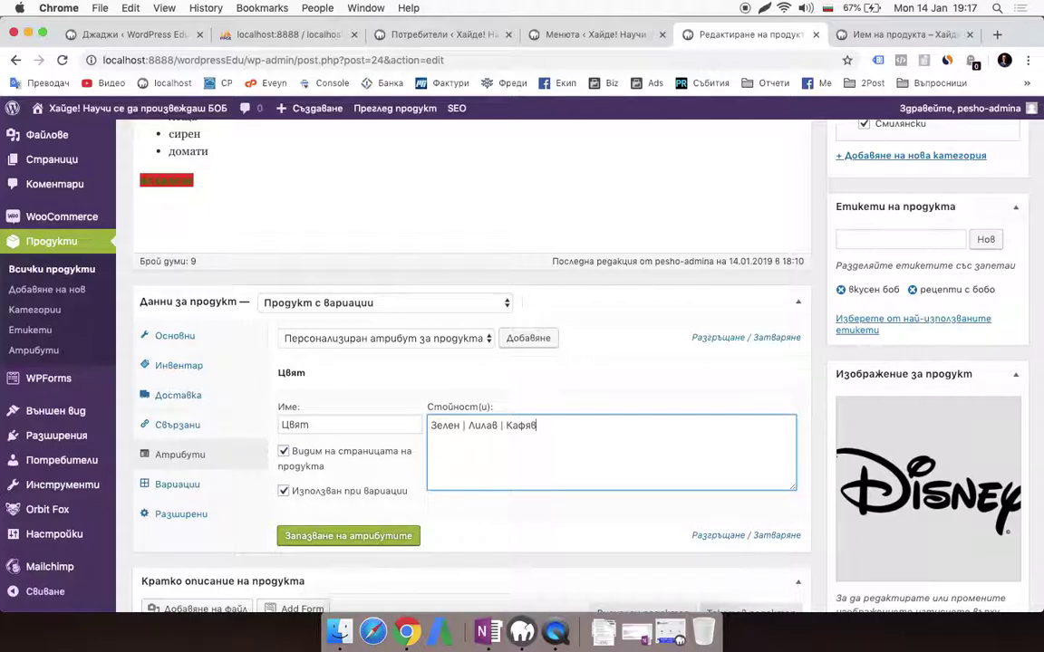
pyautogui.scroll(-1, 561, 540)
# Save the attributes and add a first variation under Вариации
pyautogui.click(398, 485)
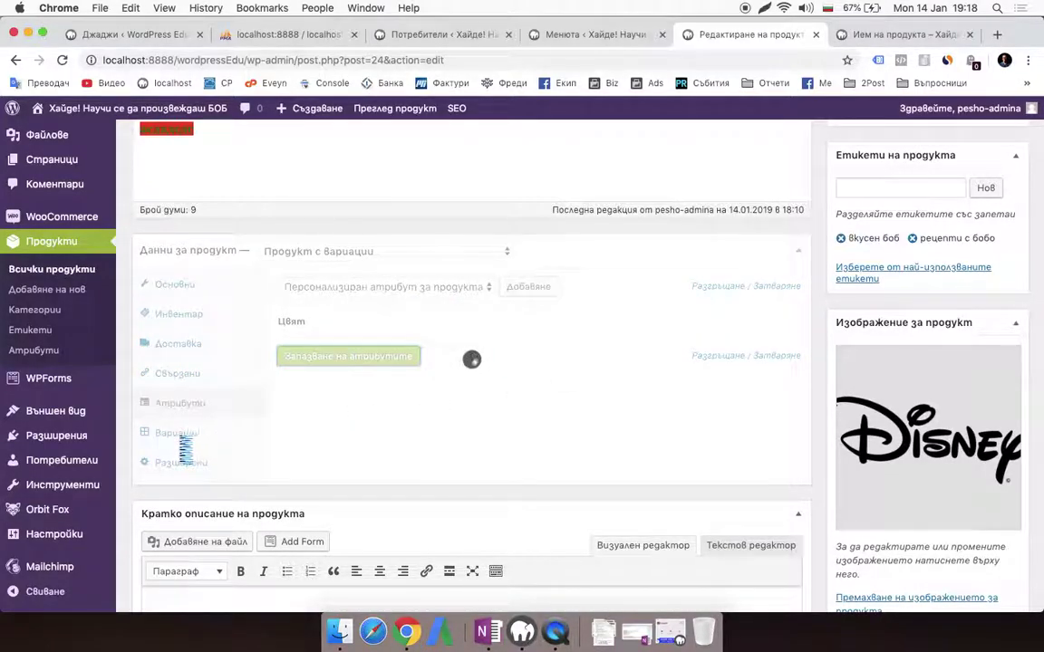
pyautogui.click(198, 437)
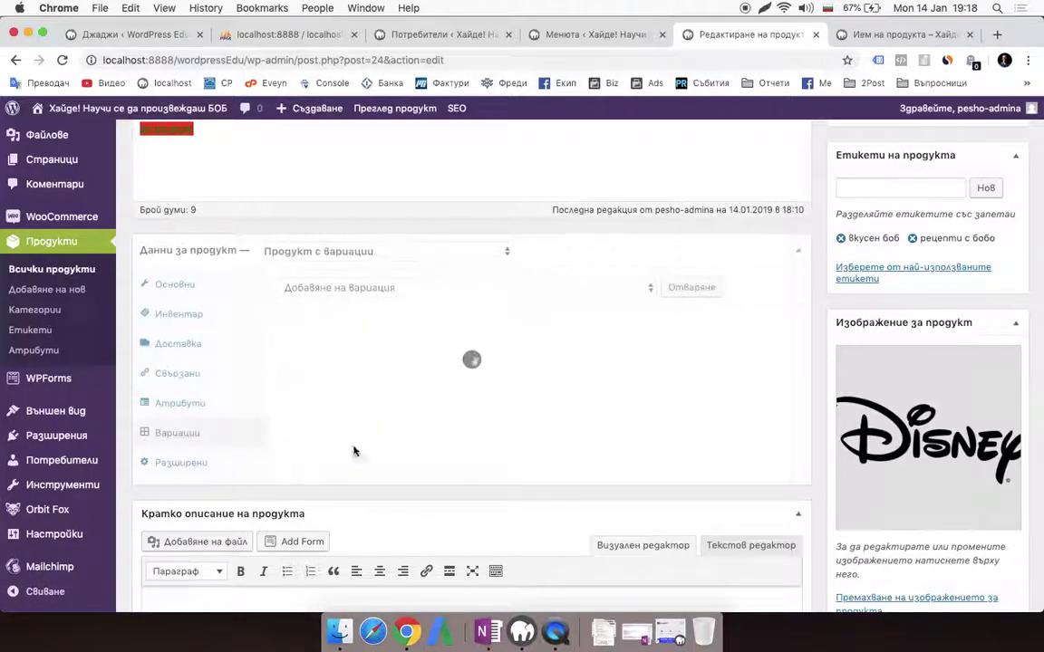
pyautogui.scroll(1, 388, 426)
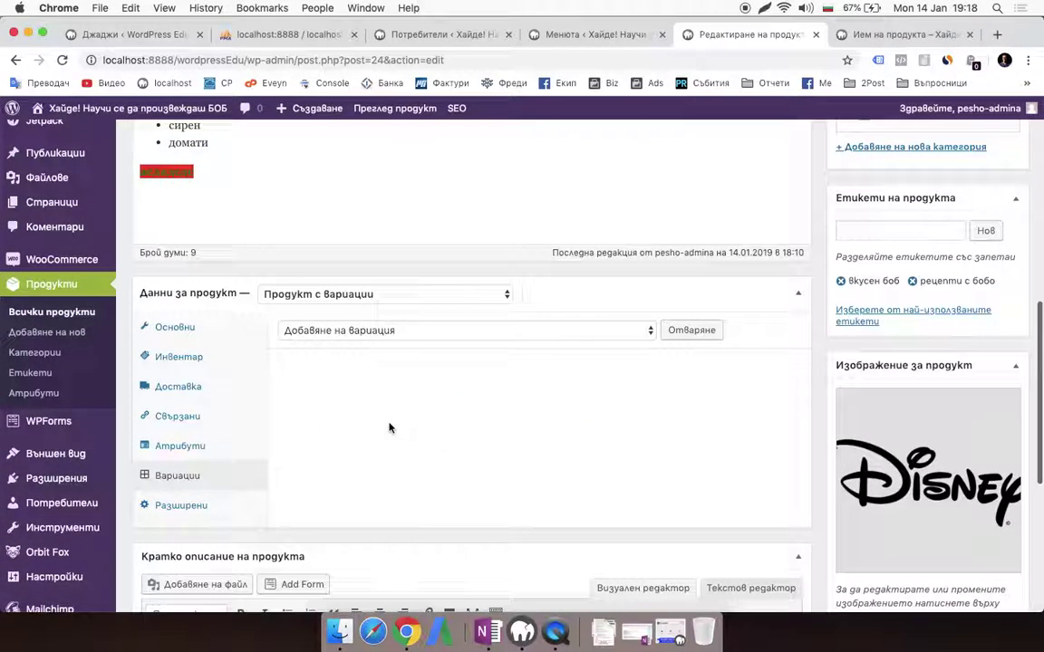
pyautogui.click(485, 329)
pyautogui.click(512, 384)
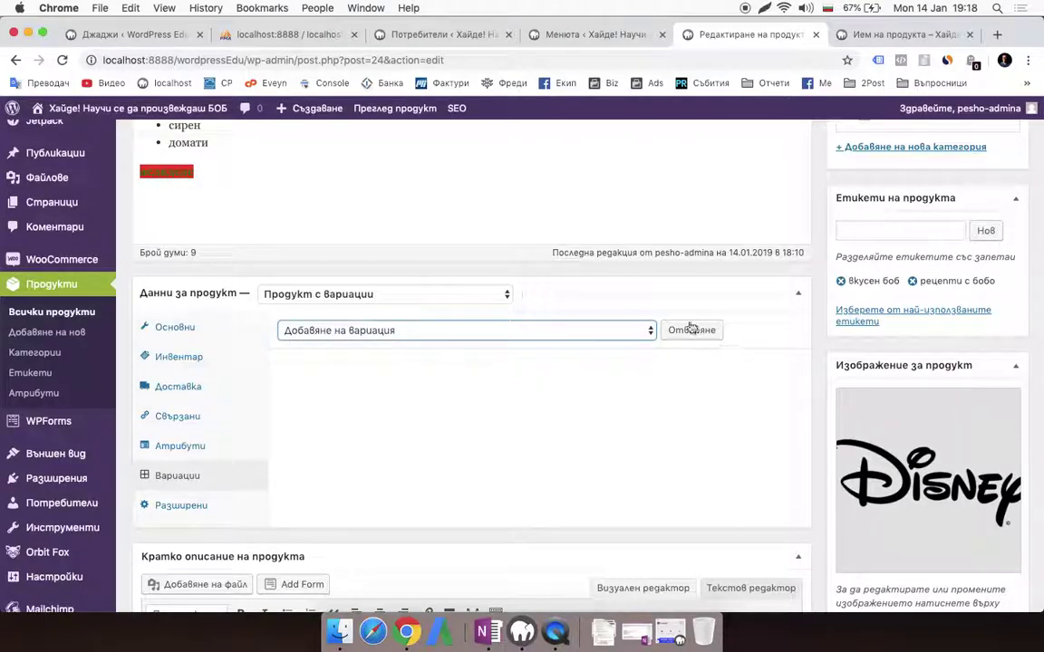
pyautogui.click(691, 330)
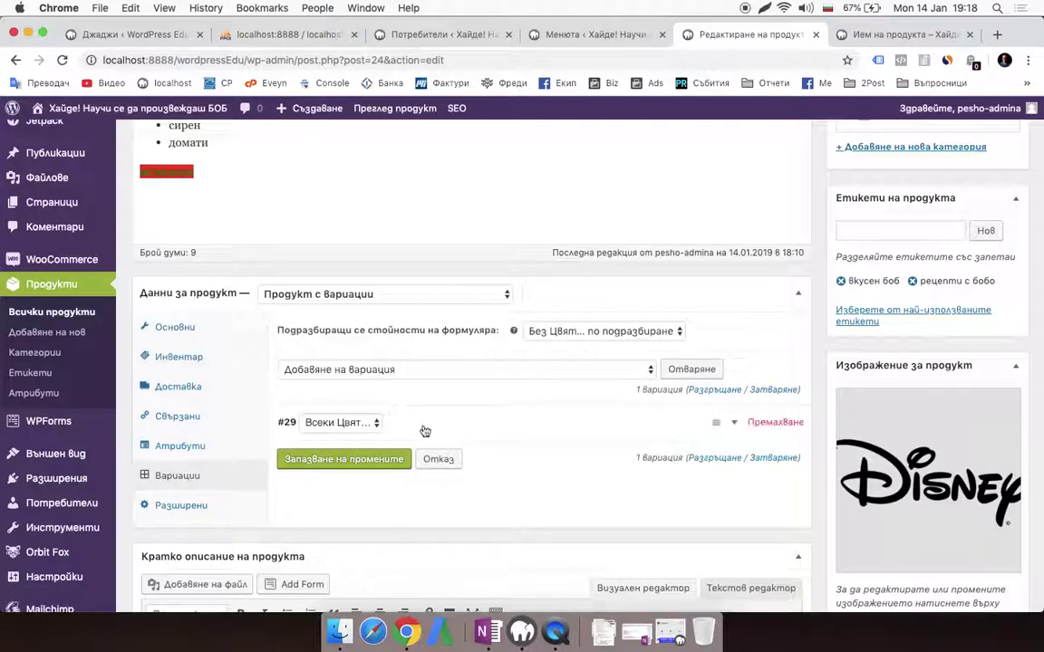
# Set variation #29's colour to Зелен
pyautogui.scroll(-1, 426, 429)
pyautogui.click(366, 406)
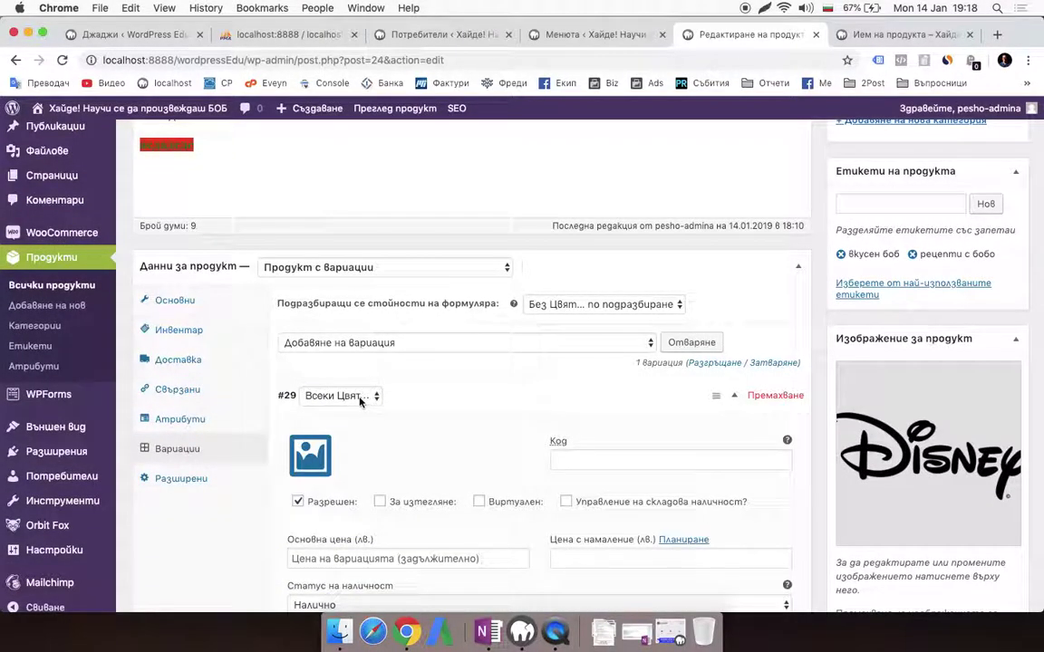
pyautogui.click(359, 399)
pyautogui.click(725, 400)
pyautogui.click(732, 399)
pyautogui.click(732, 398)
pyautogui.click(732, 398)
pyautogui.click(339, 396)
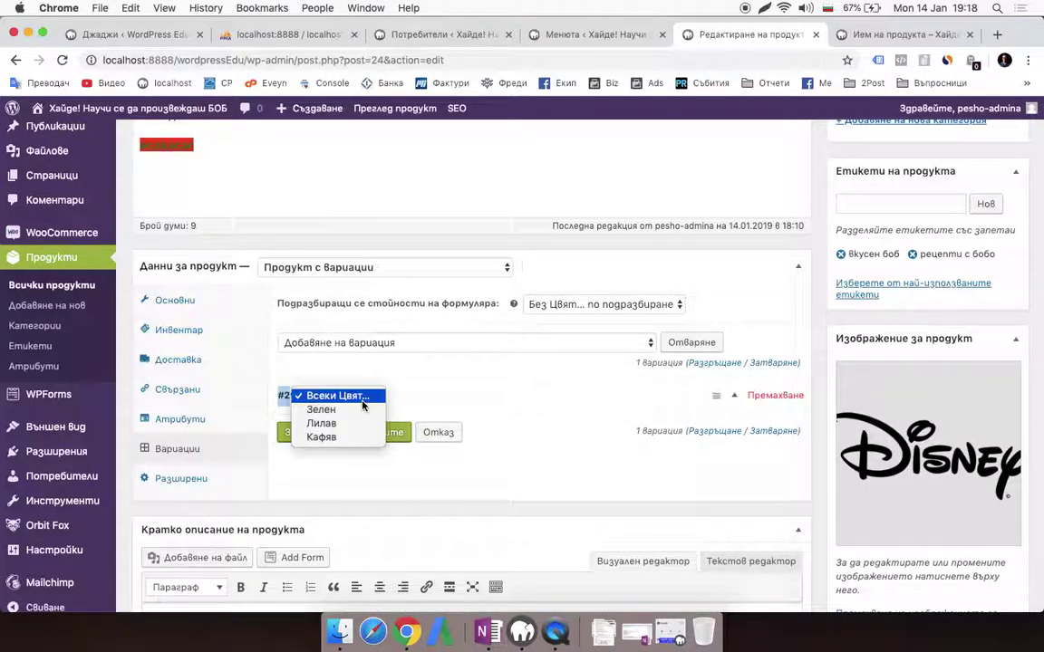
pyautogui.click(370, 416)
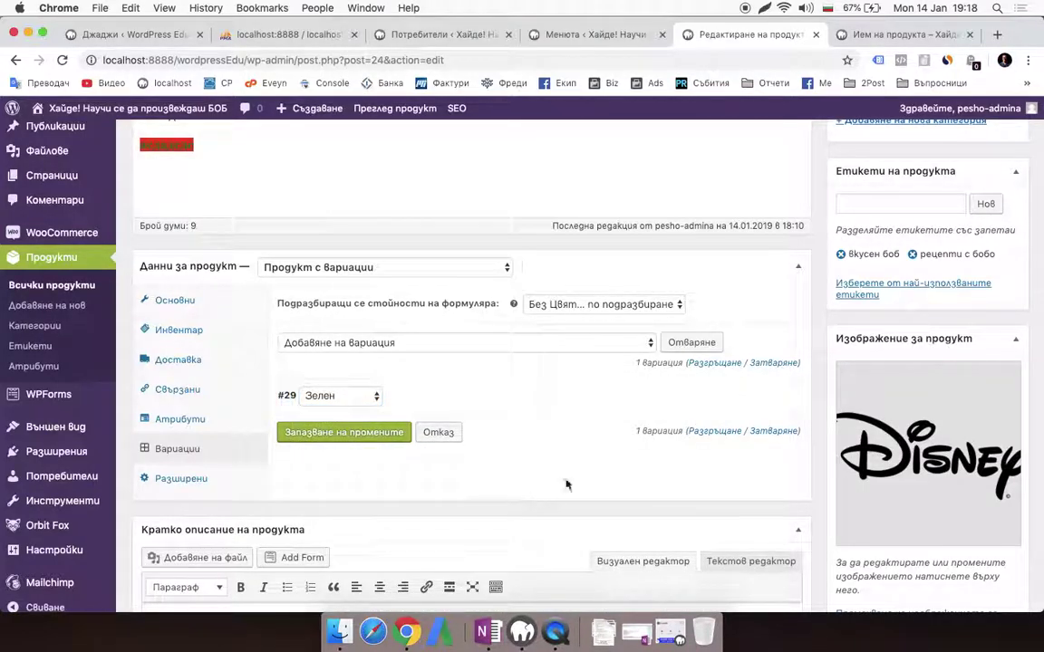
# Add a second variation and set #30 to Кафяв
pyautogui.click(694, 344)
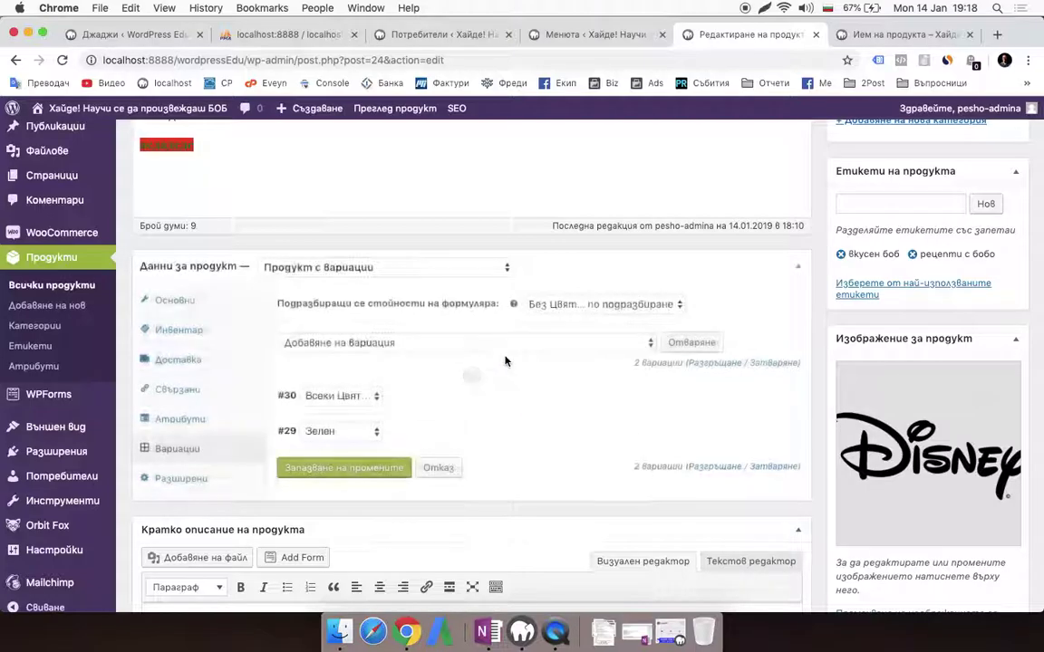
pyautogui.click(345, 433)
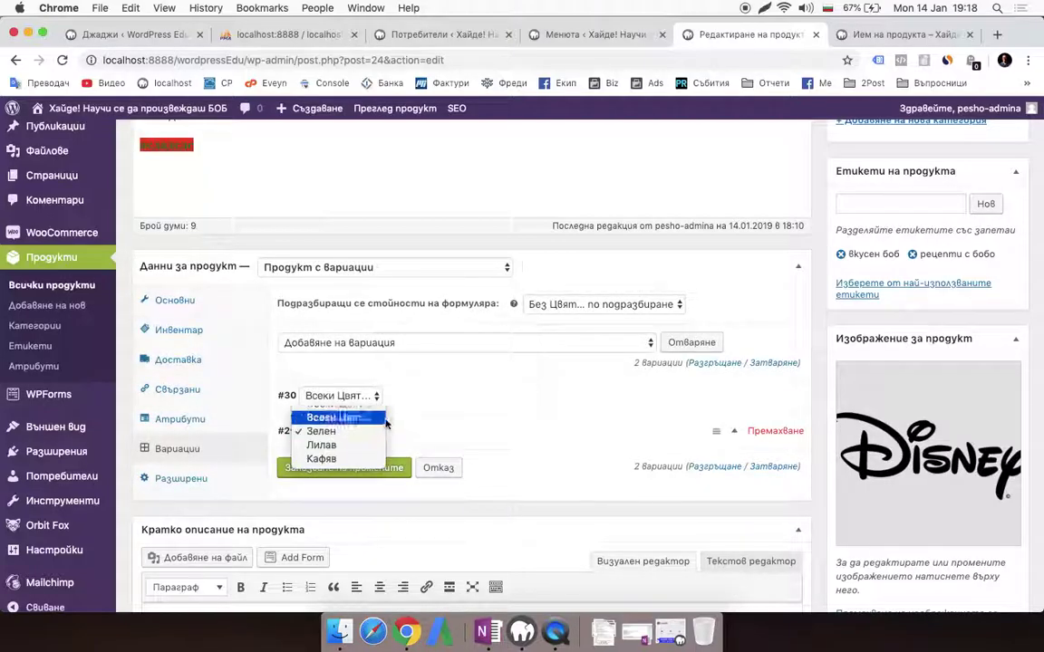
pyautogui.click(394, 392)
pyautogui.click(367, 396)
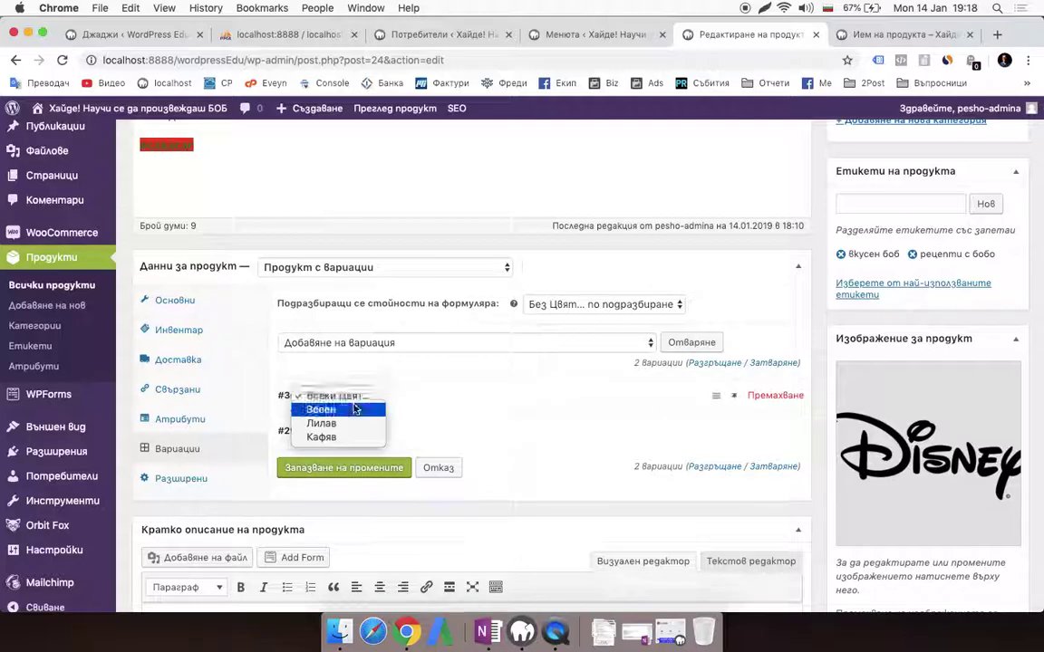
pyautogui.click(331, 436)
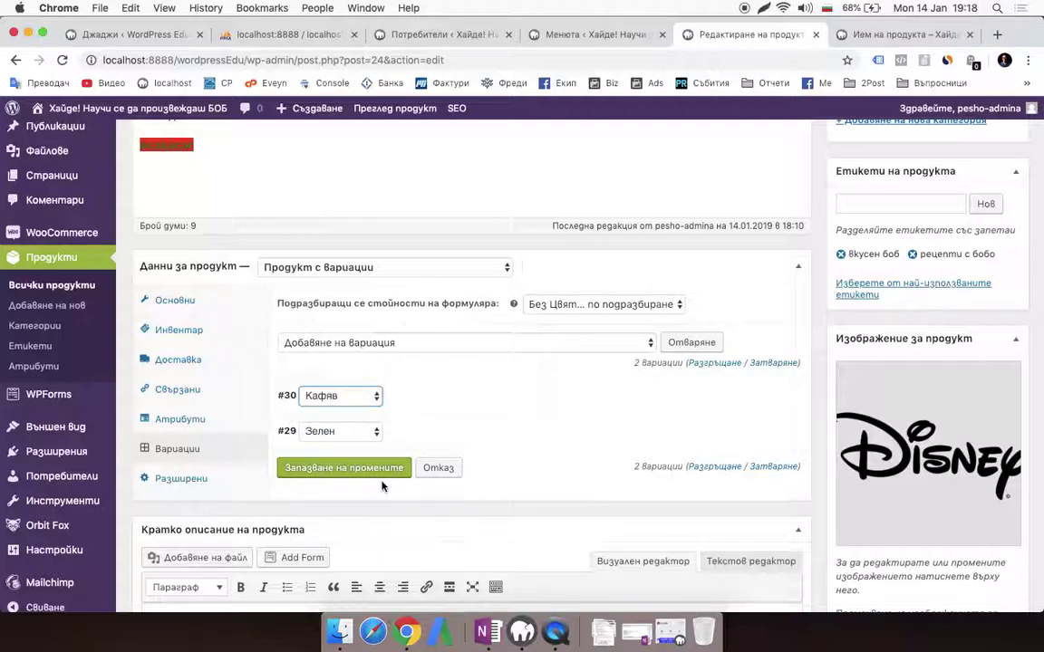
# Add a third variation, change #29 to Лилав and set #31 to Зелен
pyautogui.click(692, 342)
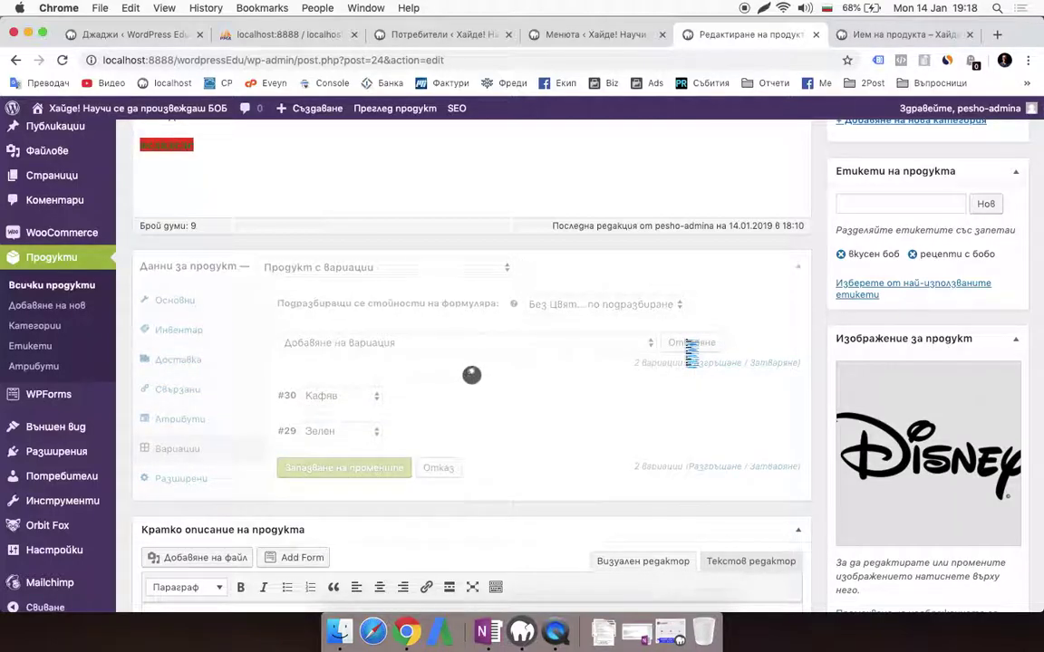
pyautogui.click(334, 468)
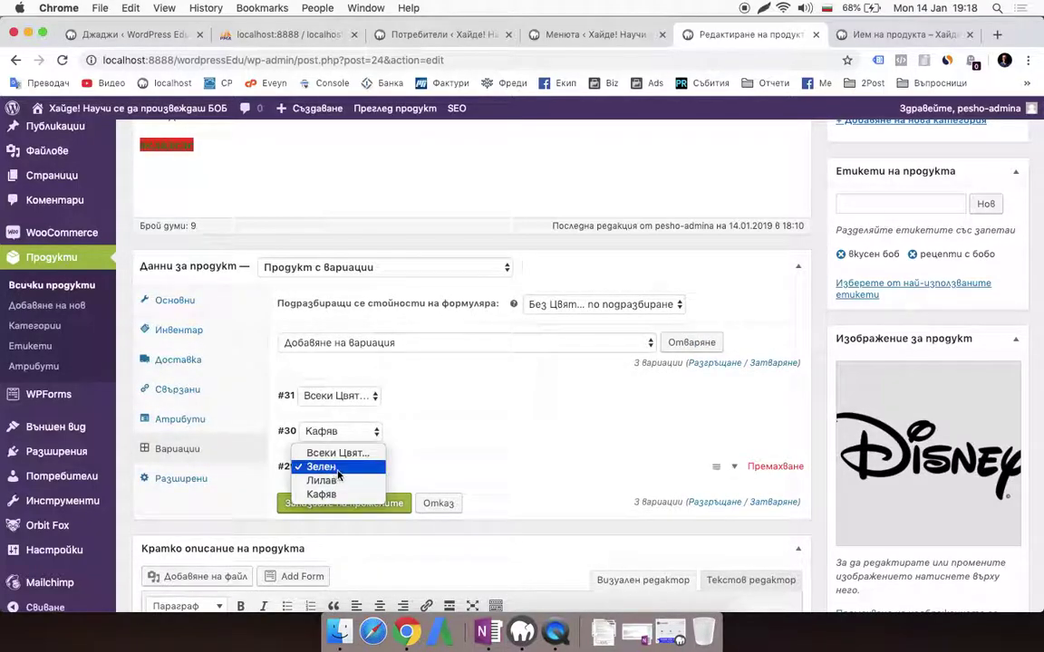
pyautogui.click(323, 480)
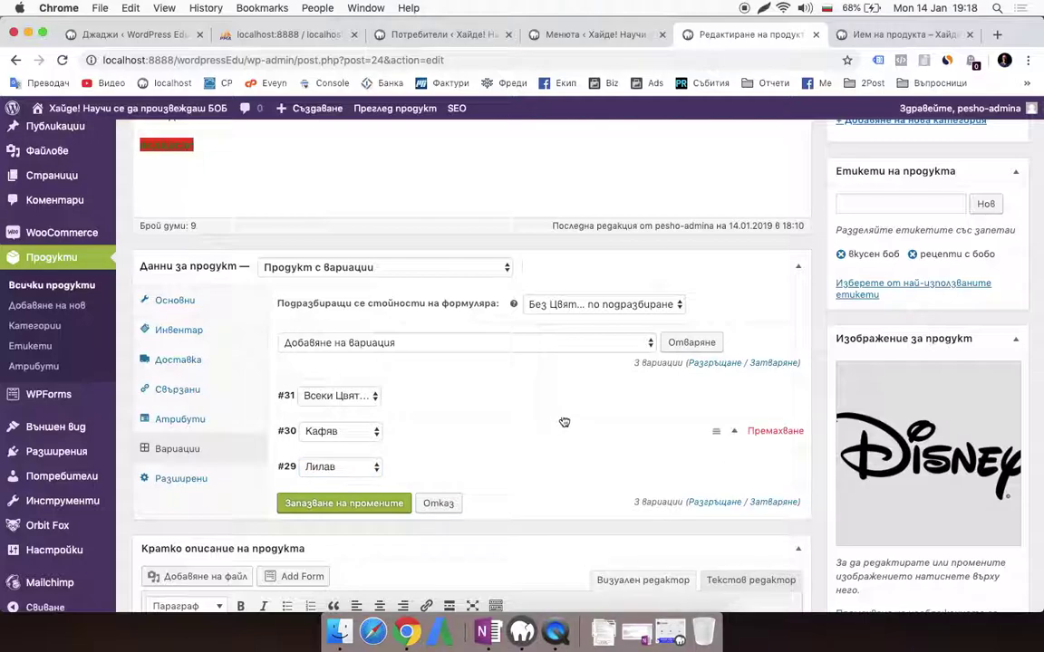
pyautogui.click(355, 396)
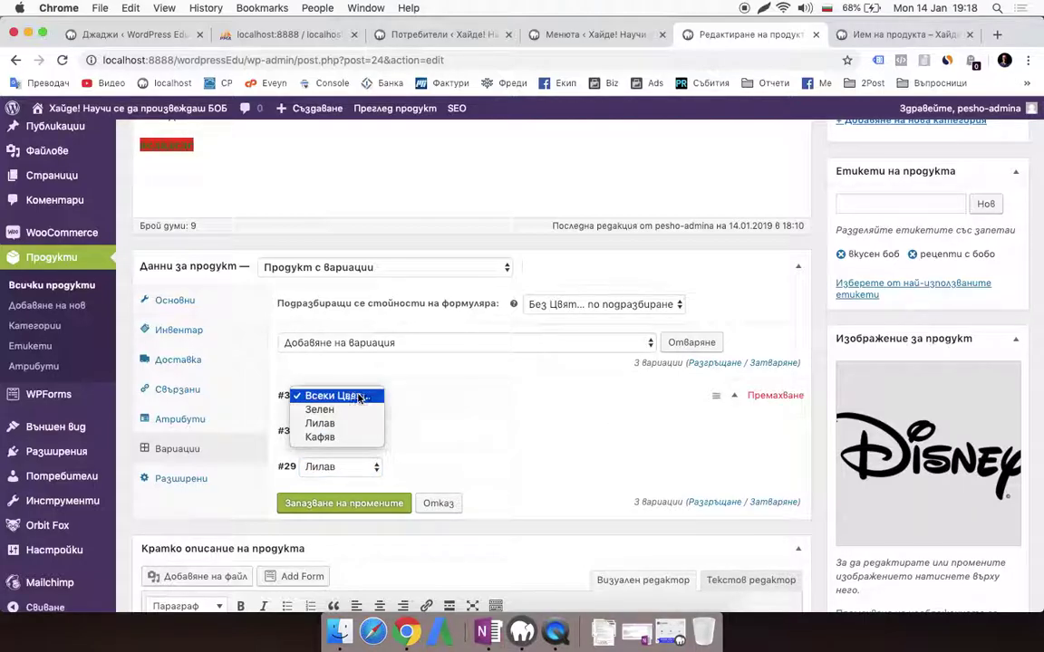
pyautogui.click(354, 396)
pyautogui.click(363, 396)
pyautogui.click(322, 409)
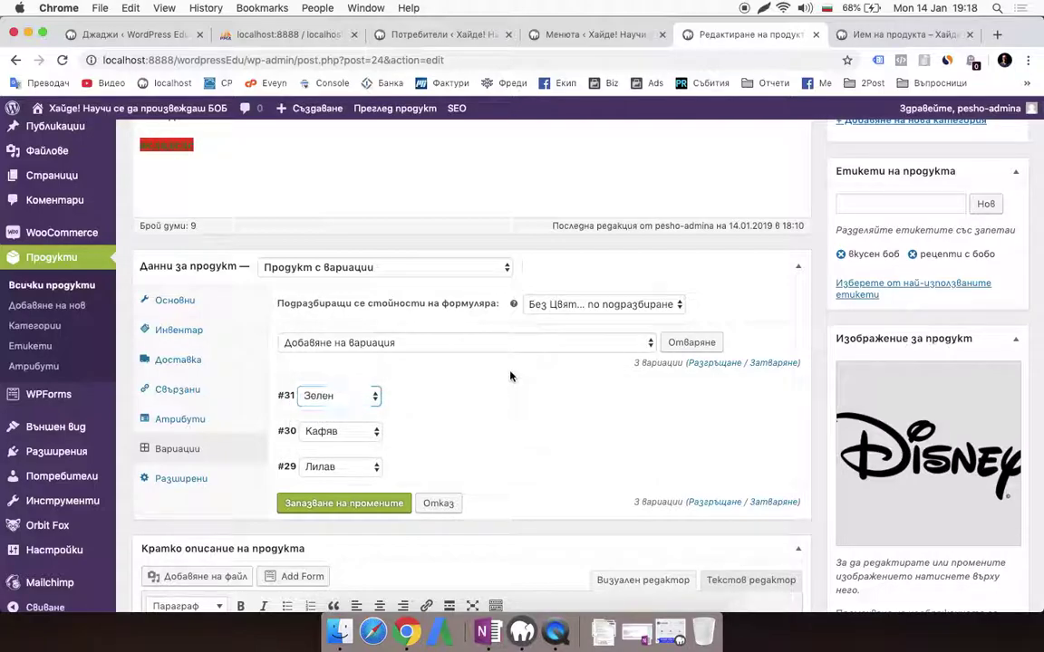
pyautogui.click(731, 399)
# Give variation #31 (Зелен) a base price of 100
pyautogui.scroll(-1, 570, 437)
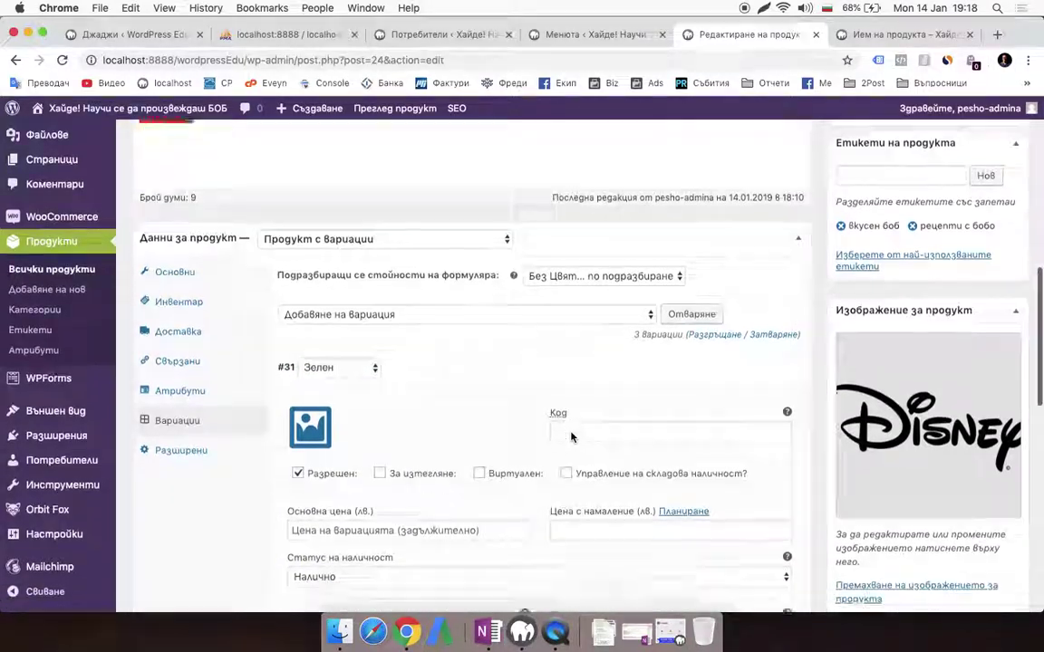
pyautogui.click(624, 400)
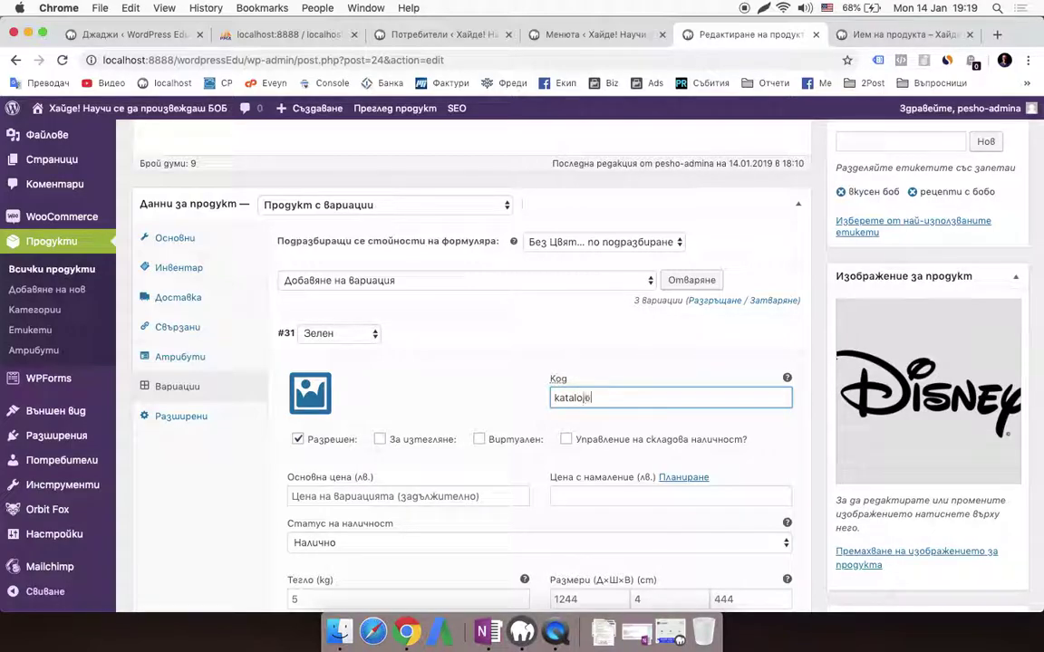
pyautogui.click(409, 498)
pyautogui.write('100')
pyautogui.scroll(-3, 371, 450)
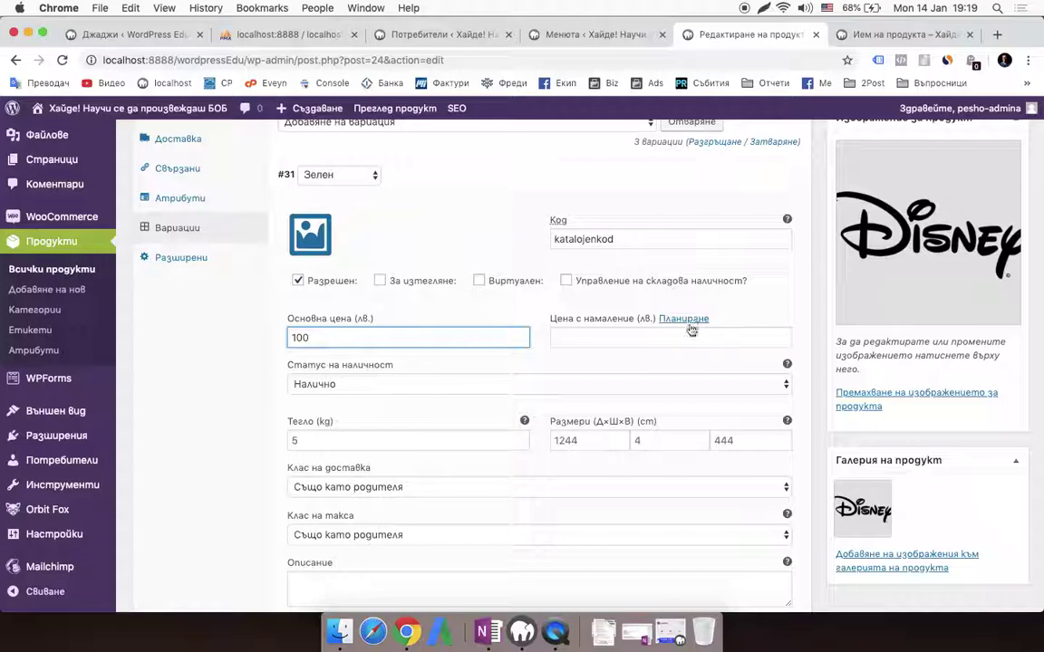
pyautogui.scroll(-4, 417, 433)
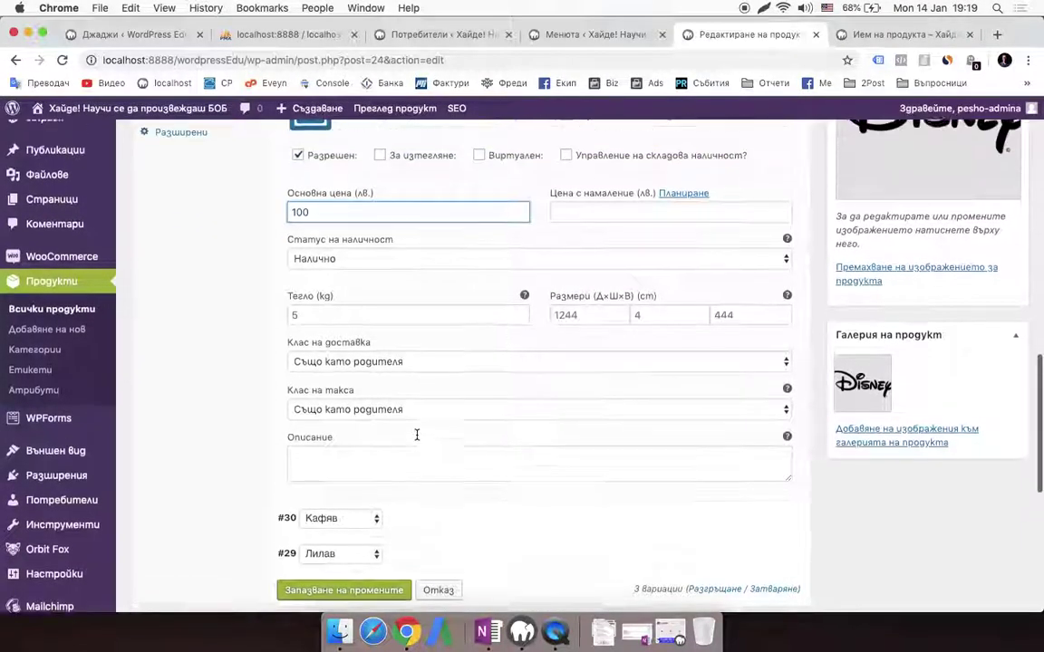
pyautogui.click(738, 500)
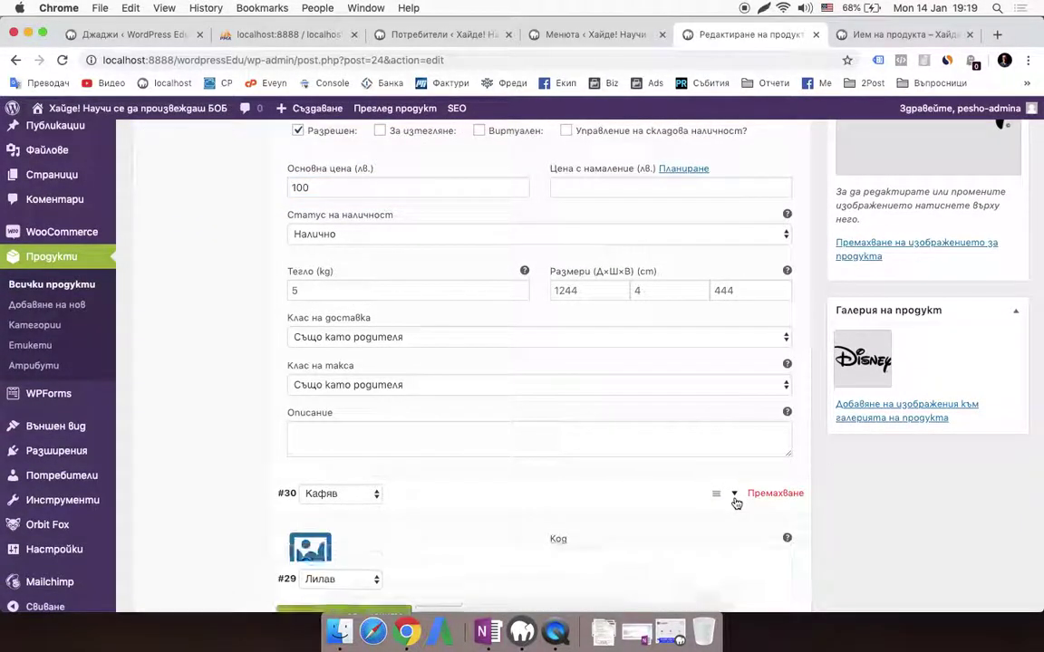
pyautogui.scroll(-5, 690, 479)
pyautogui.click(622, 347)
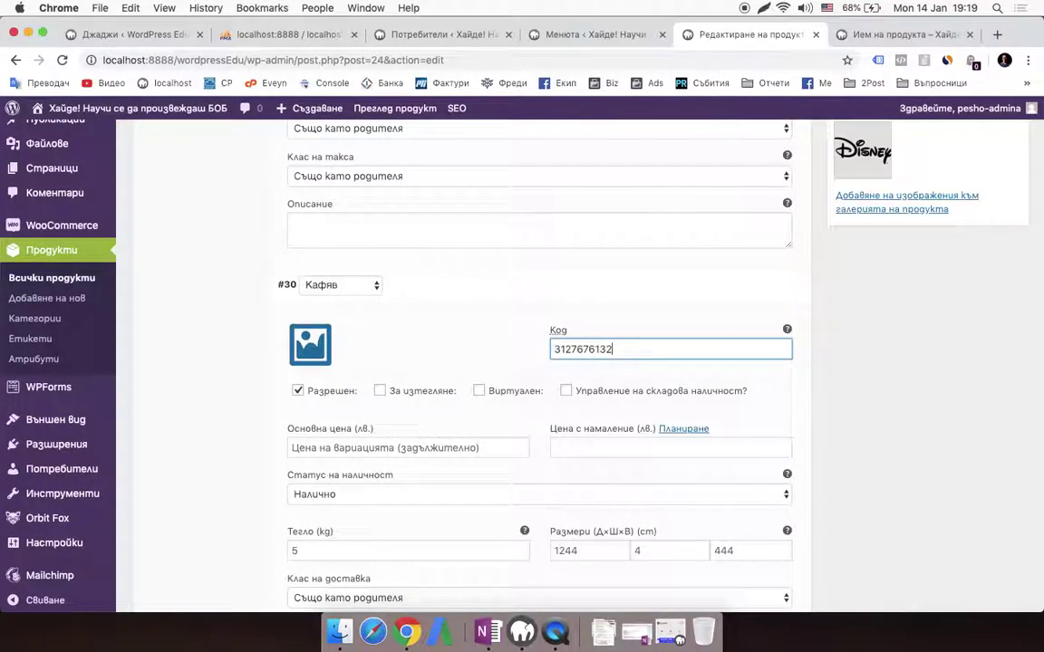
pyautogui.scroll(-2, 620, 342)
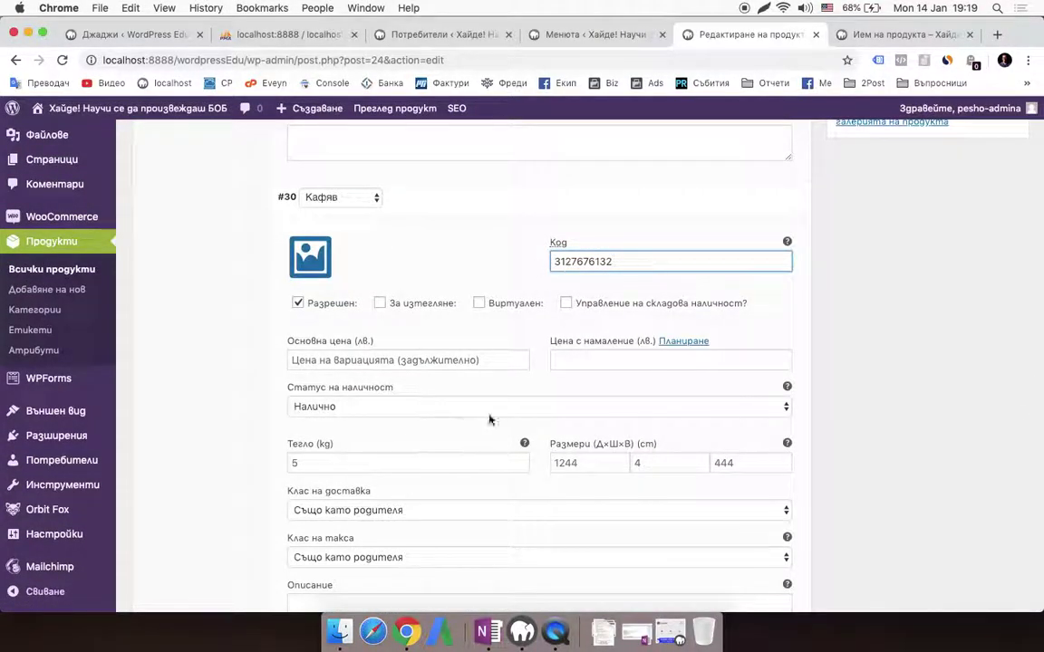
pyautogui.scroll(-2, 484, 480)
pyautogui.scroll(2, 368, 526)
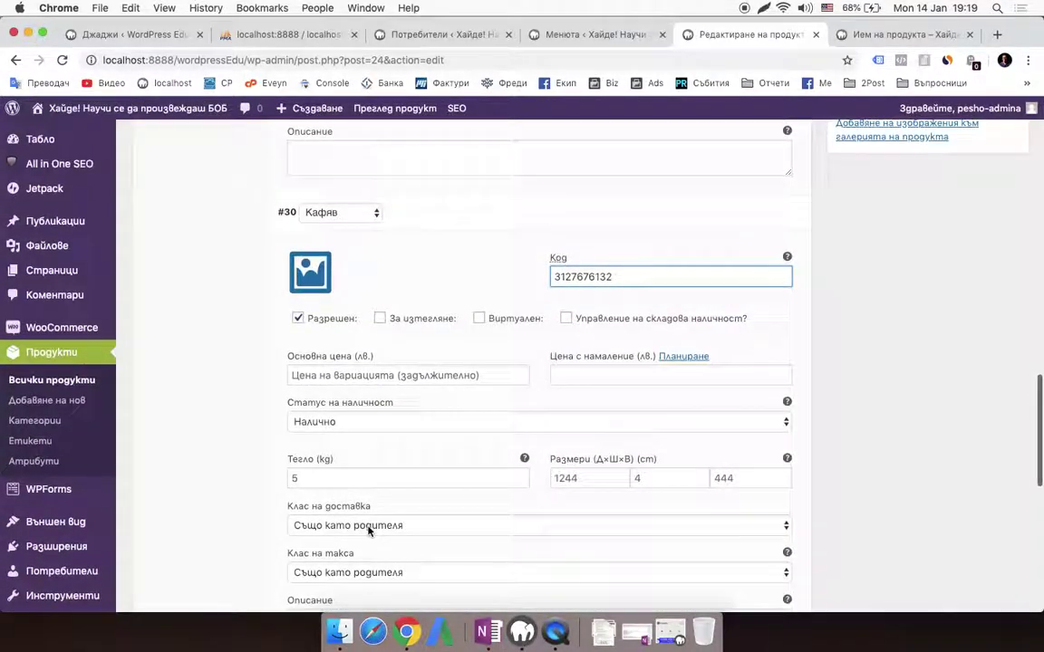
pyautogui.click(431, 374)
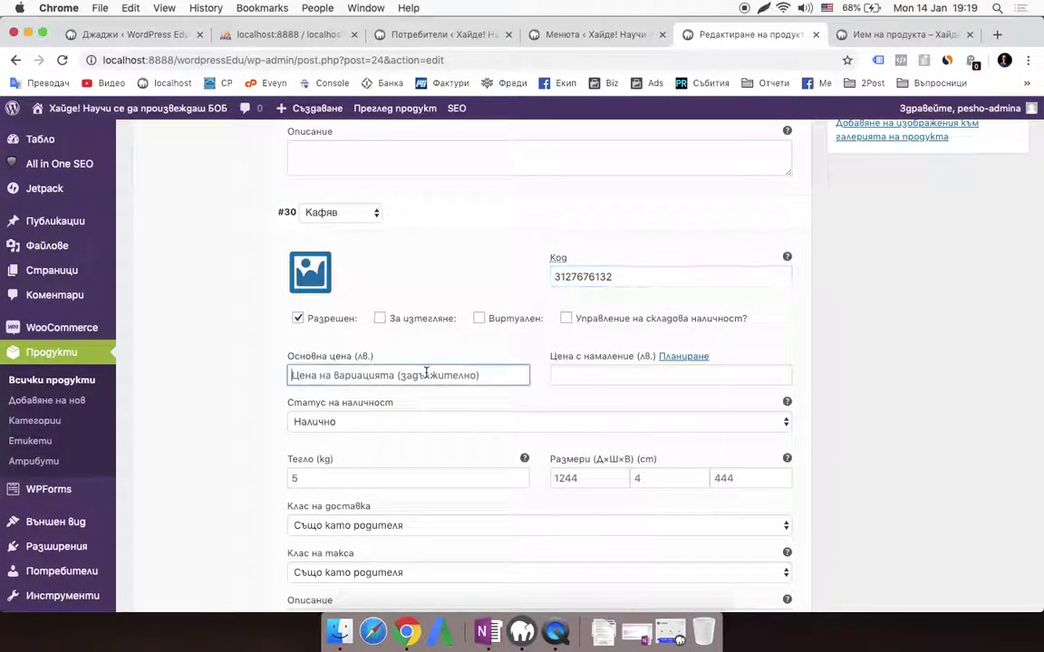
pyautogui.write('222')
# Give variation #29 (Лилав) SKU dsahjasdhasg and base price 123
pyautogui.scroll(-3, 409, 455)
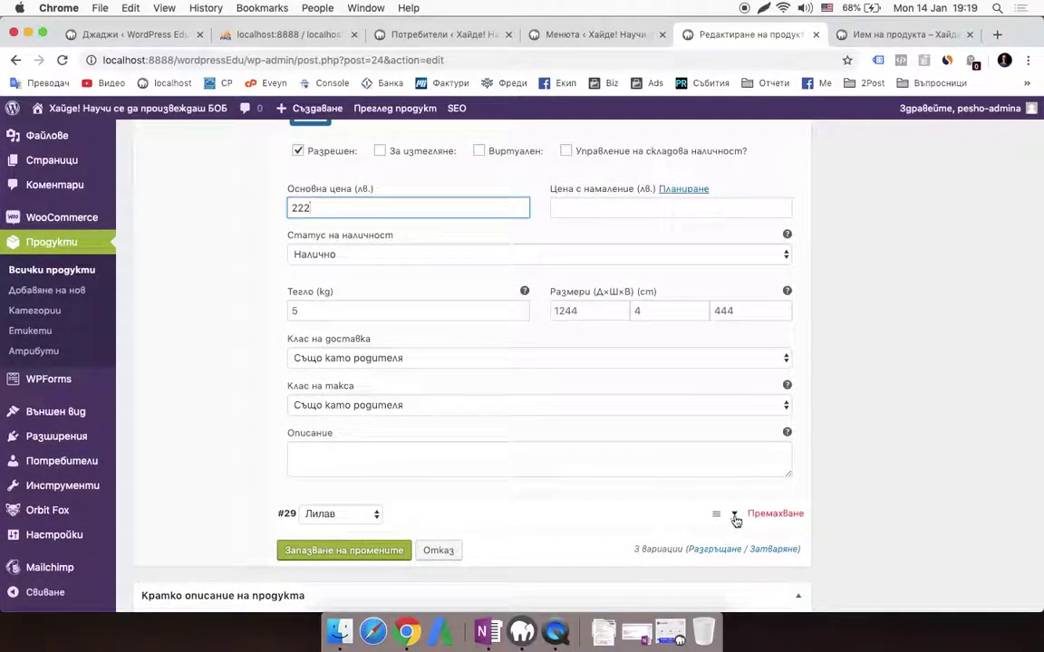
pyautogui.click(788, 515)
pyautogui.scroll(-3, 599, 420)
pyautogui.click(636, 390)
pyautogui.write('dsahjasdhasg')
pyautogui.scroll(-3, 448, 358)
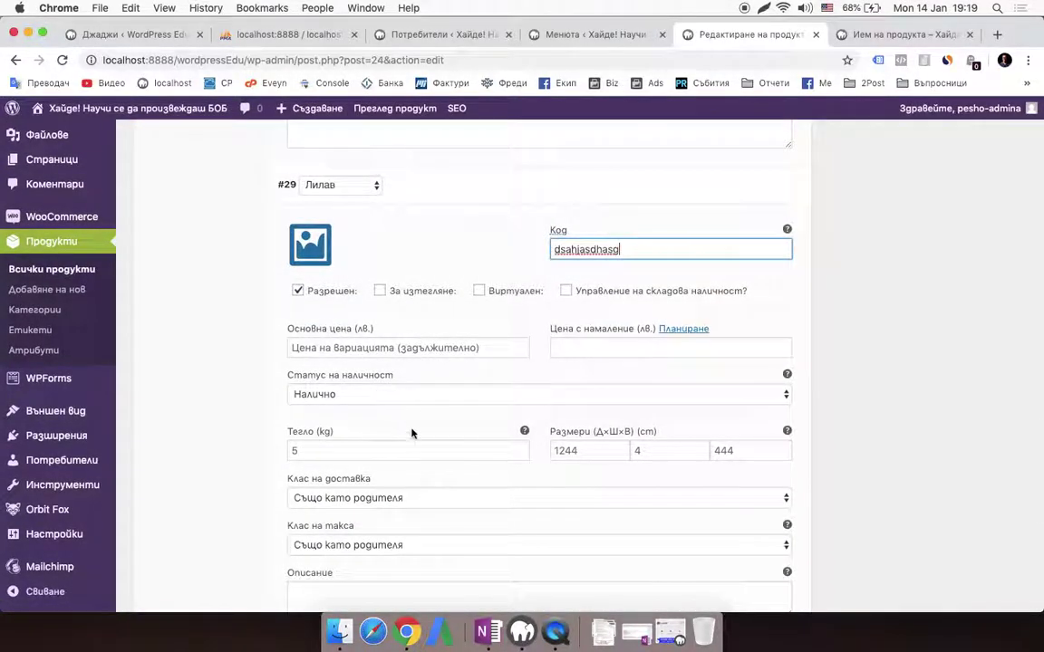
pyautogui.click(471, 347)
pyautogui.write('123')
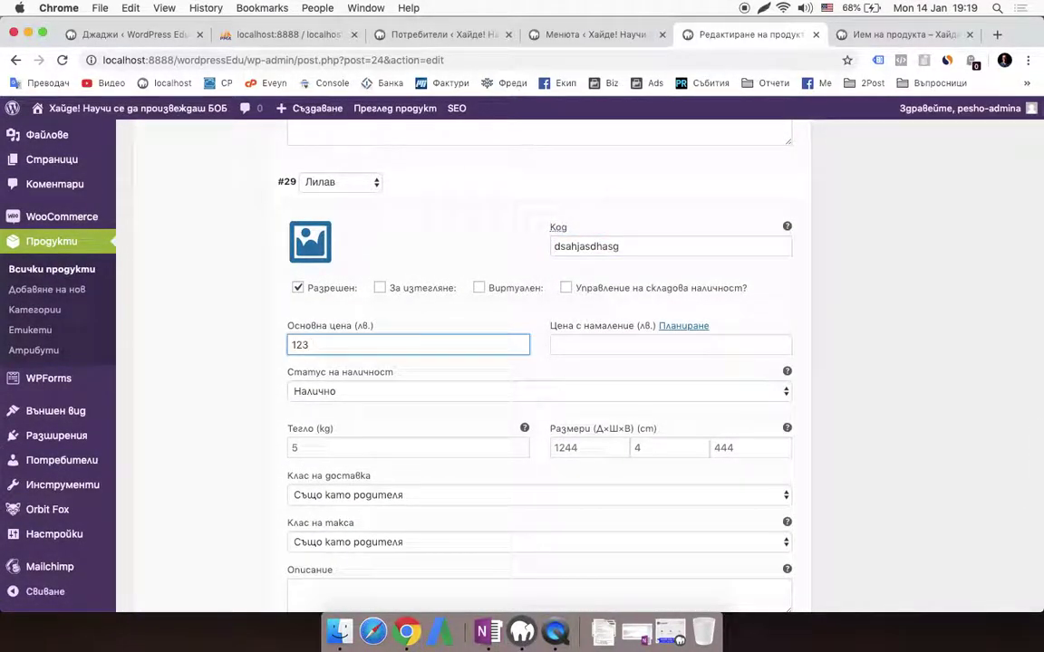
pyautogui.scroll(-4, 564, 396)
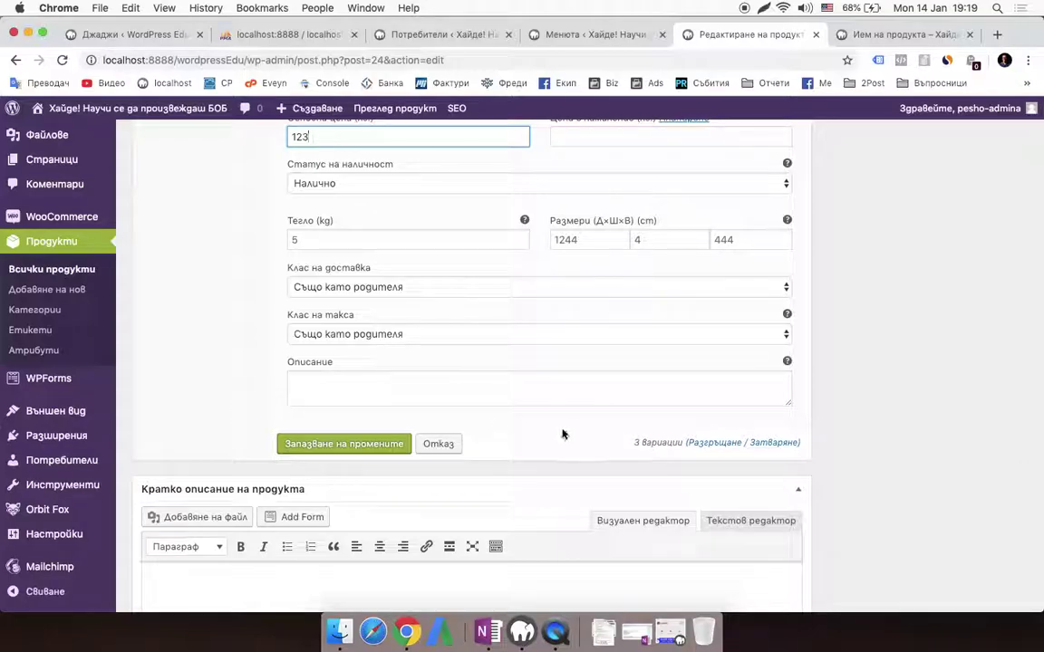
pyautogui.scroll(8, 566, 417)
pyautogui.scroll(-9, 600, 419)
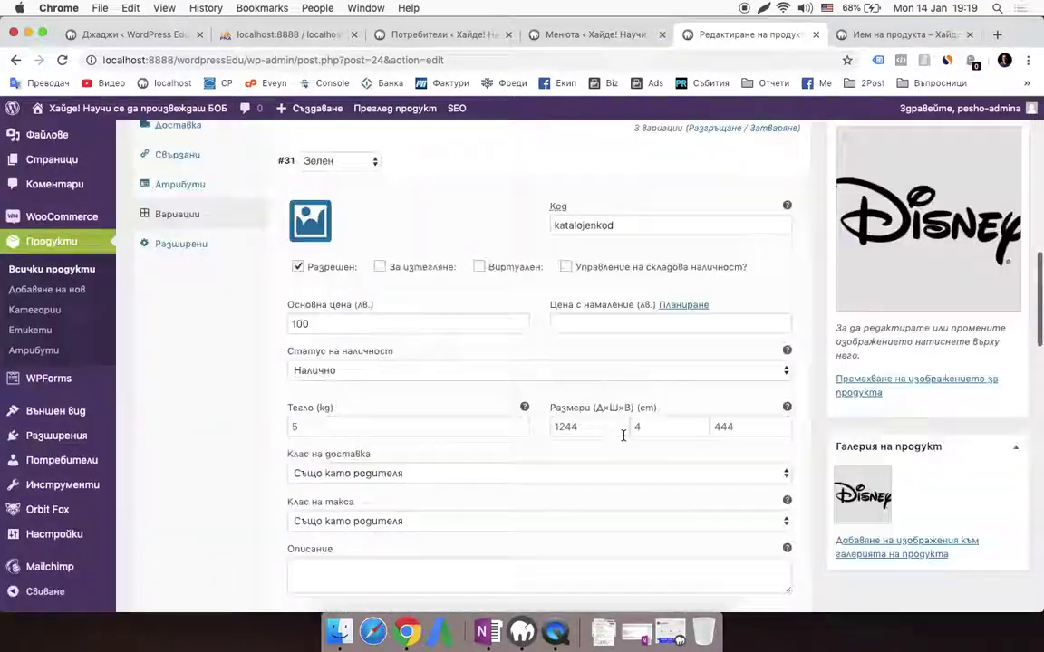
pyautogui.scroll(4, 622, 433)
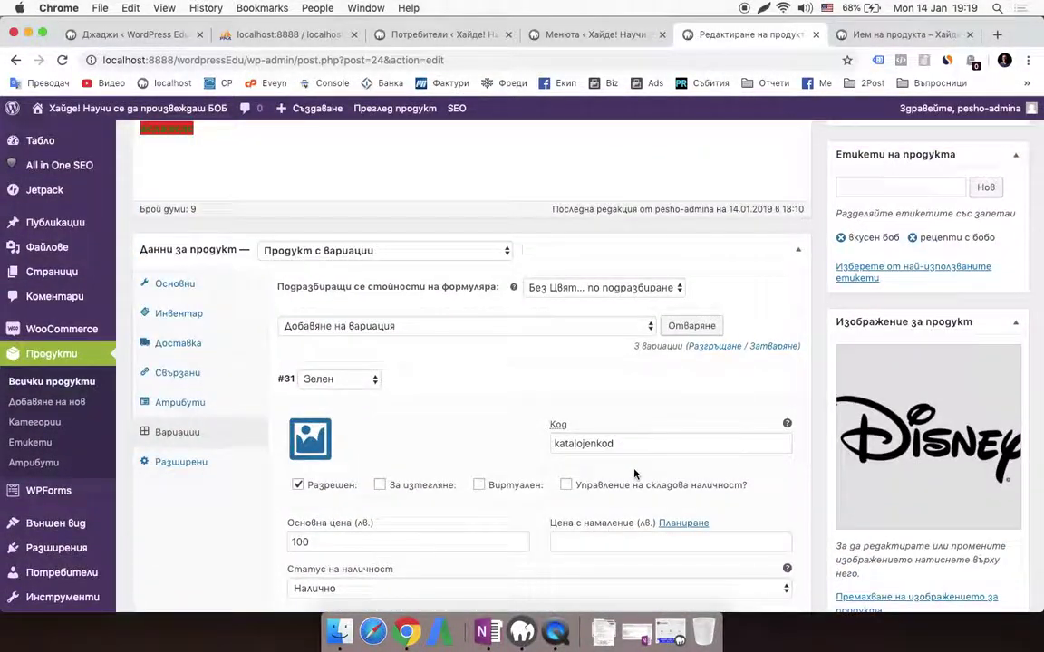
pyautogui.scroll(-10, 633, 473)
pyautogui.scroll(-4, 530, 469)
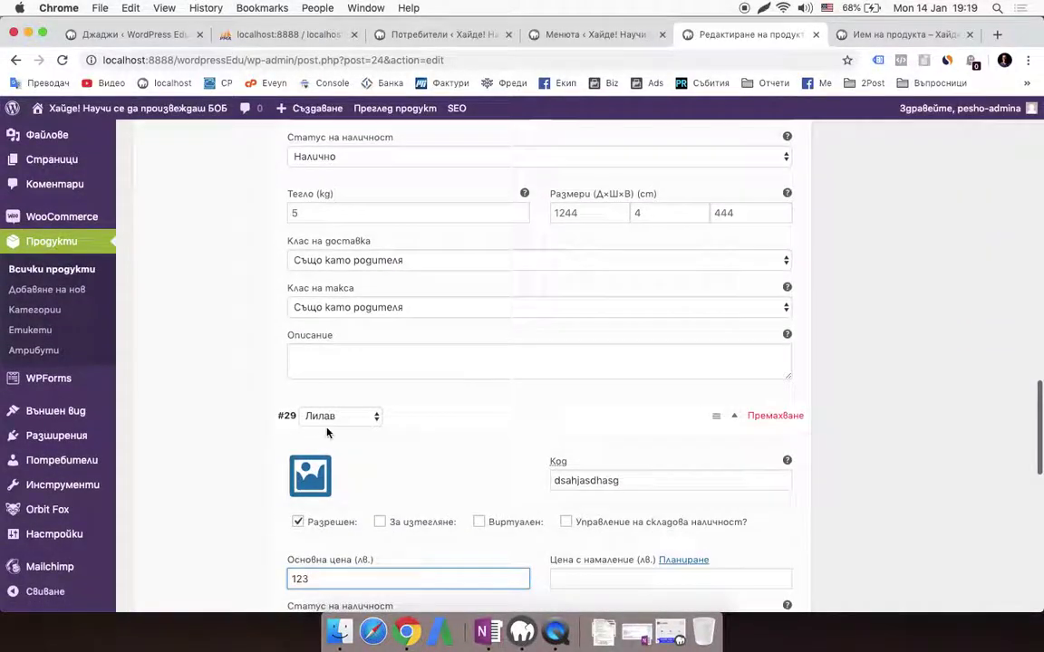
pyautogui.scroll(9, 319, 485)
pyautogui.scroll(2, 321, 486)
pyautogui.scroll(-10, 323, 484)
# Save the variation changes and update the published product
pyautogui.click(353, 323)
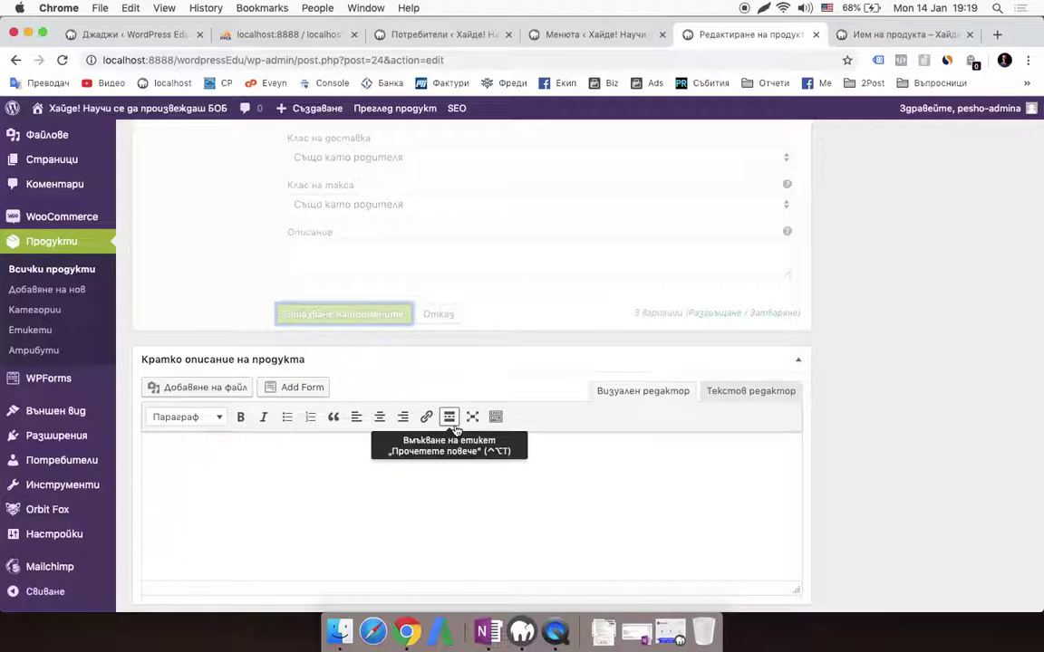
pyautogui.scroll(10, 457, 431)
pyautogui.scroll(-2, 856, 365)
pyautogui.scroll(15, 857, 365)
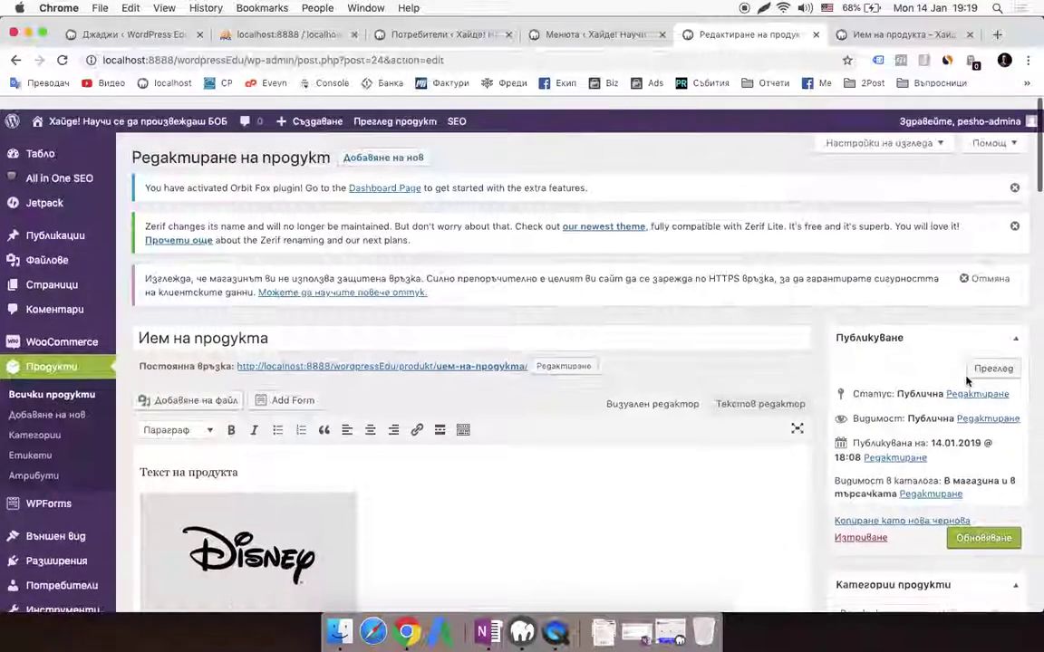
pyautogui.click(1006, 527)
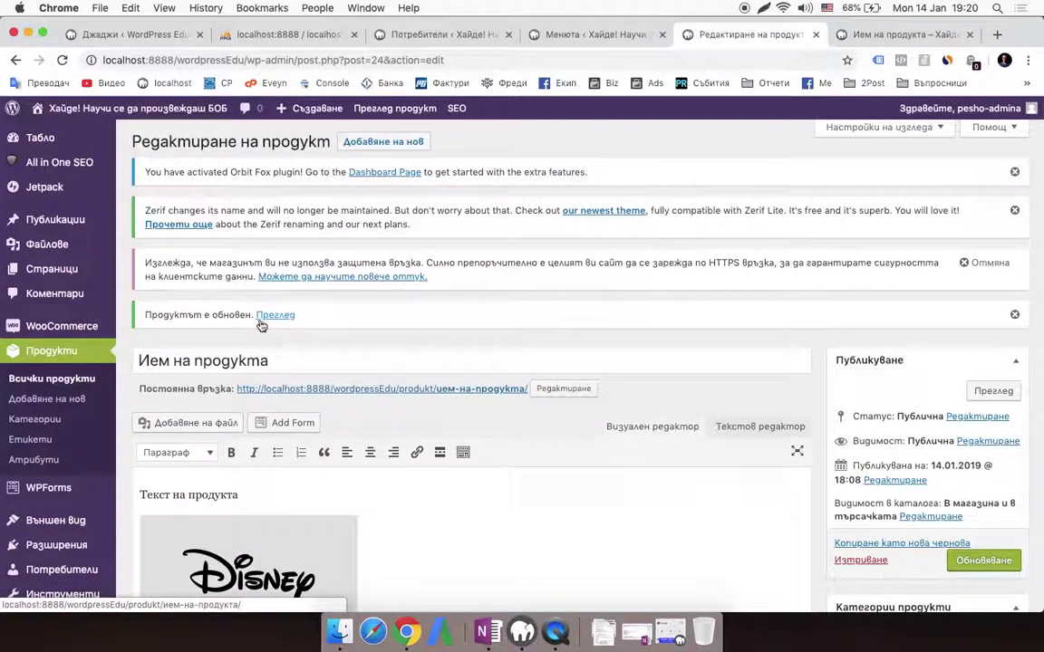
# Open the product's storefront page in a new browser tab and switch to it
pyautogui.rightClick(275, 323)
pyautogui.click(308, 327)
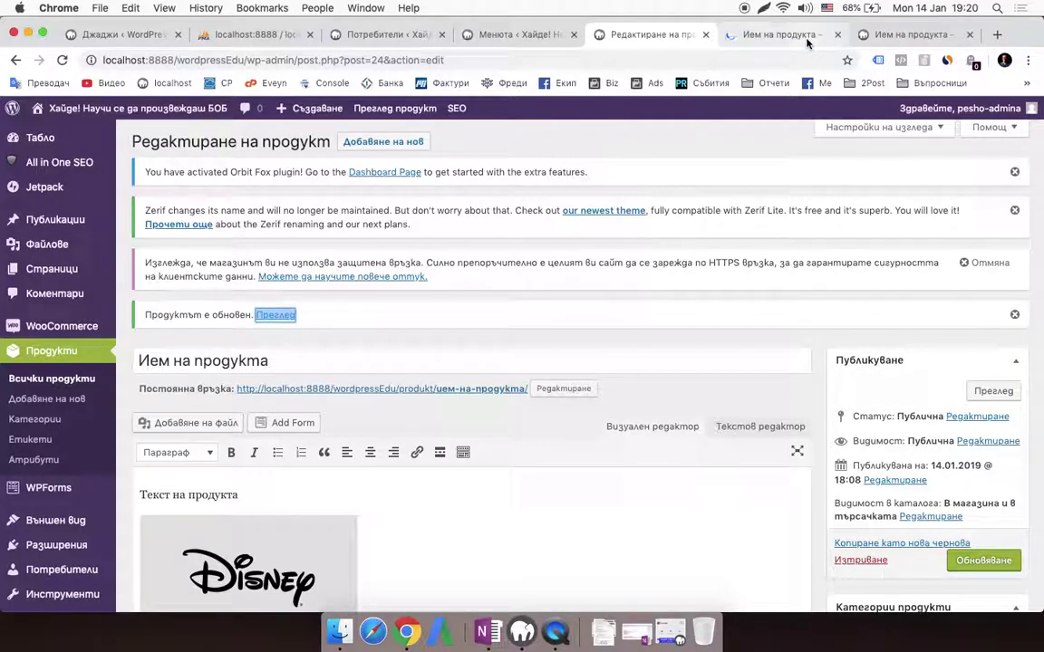
pyautogui.click(795, 37)
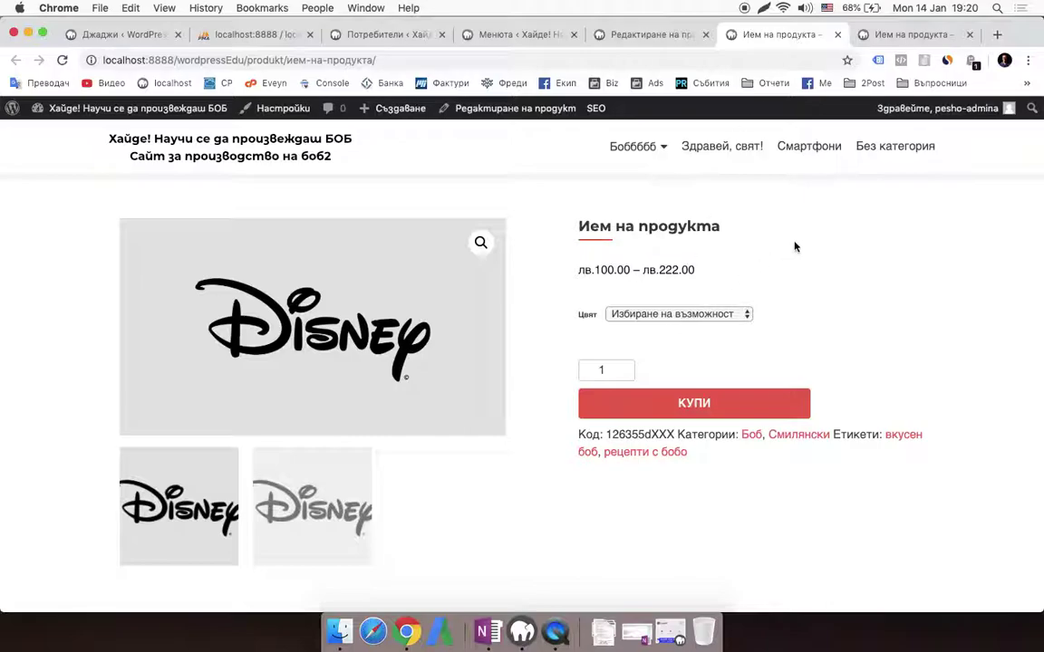
# Try the Зелен, Лилав and Кафяв options in the Цвят dropdown
pyautogui.scroll(-2, 794, 246)
pyautogui.scroll(2, 750, 256)
pyautogui.click(712, 314)
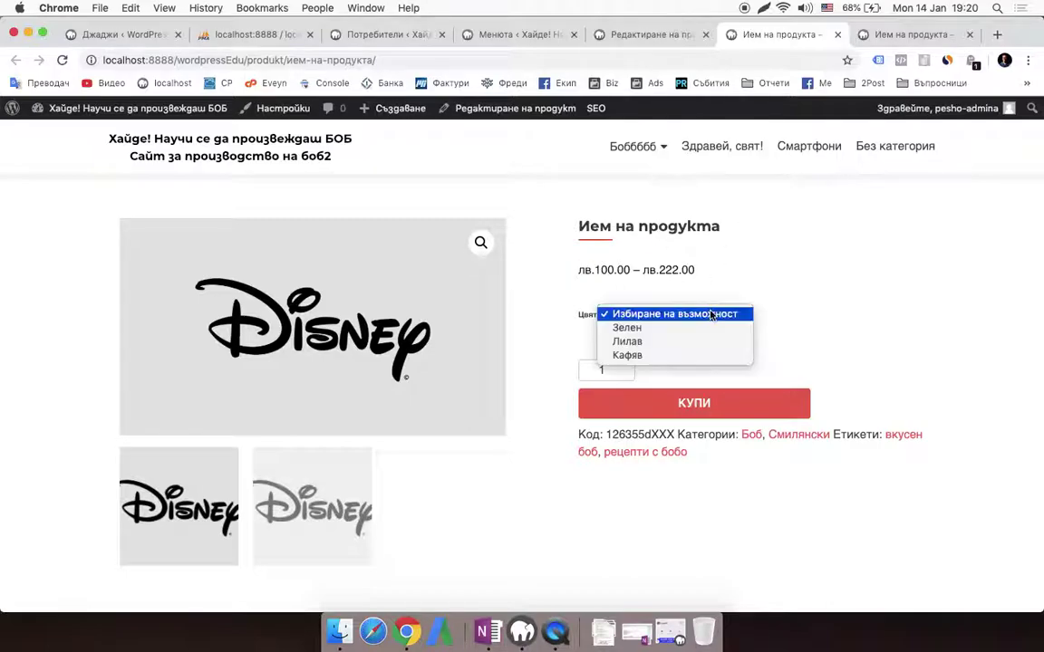
pyautogui.click(666, 328)
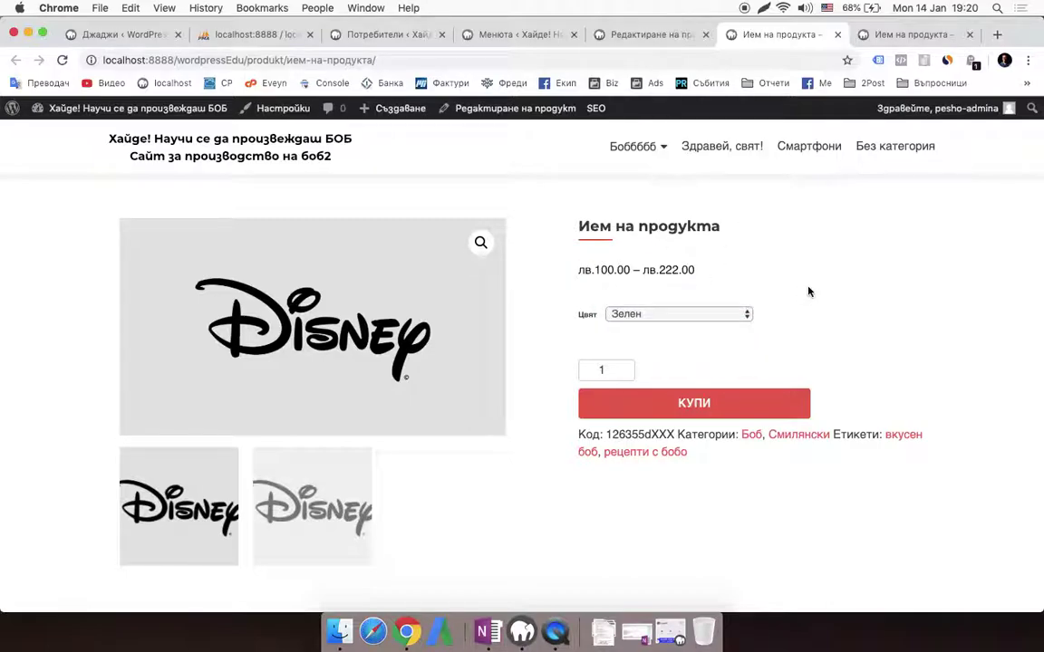
pyautogui.scroll(-2, 761, 317)
pyautogui.click(704, 280)
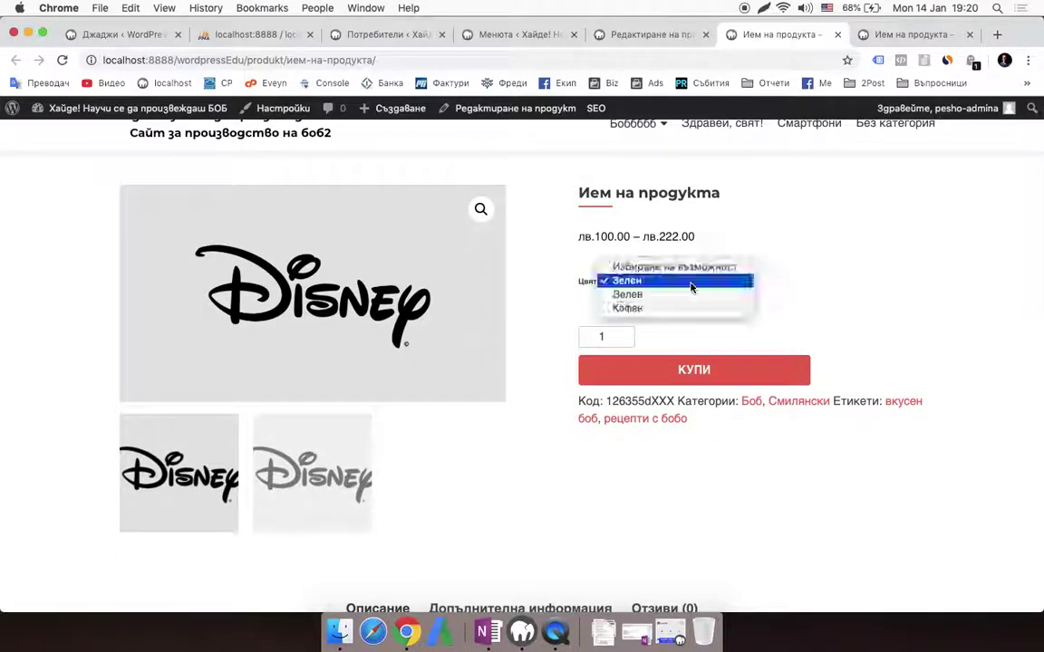
pyautogui.click(699, 295)
pyautogui.click(675, 286)
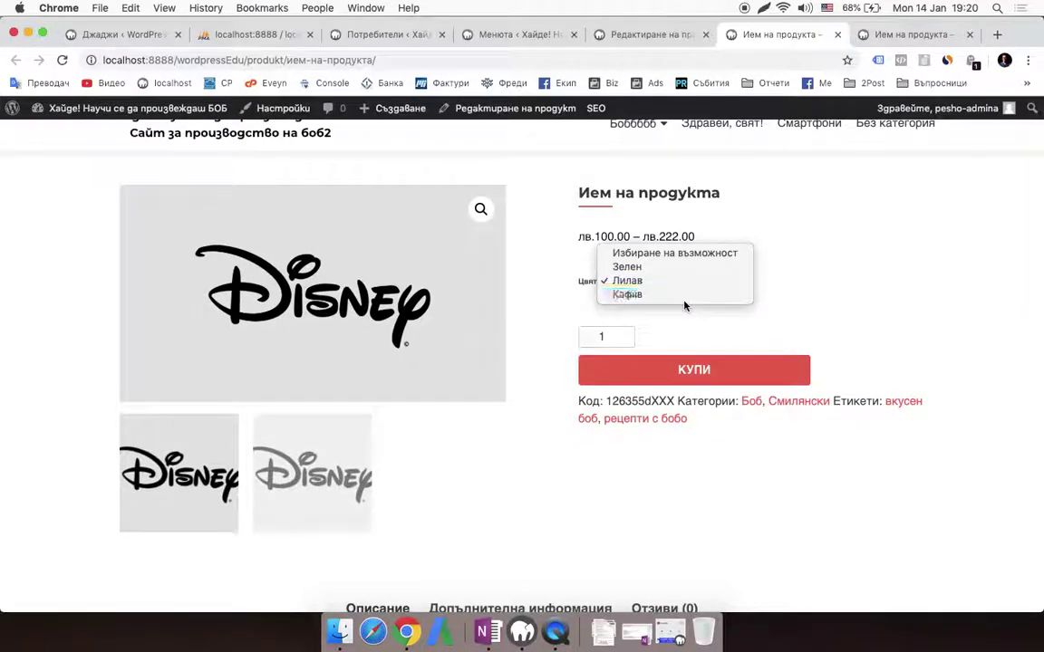
pyautogui.click(707, 294)
# Reopen the Цвят dropdown and choose Зелен
pyautogui.scroll(-8, 666, 328)
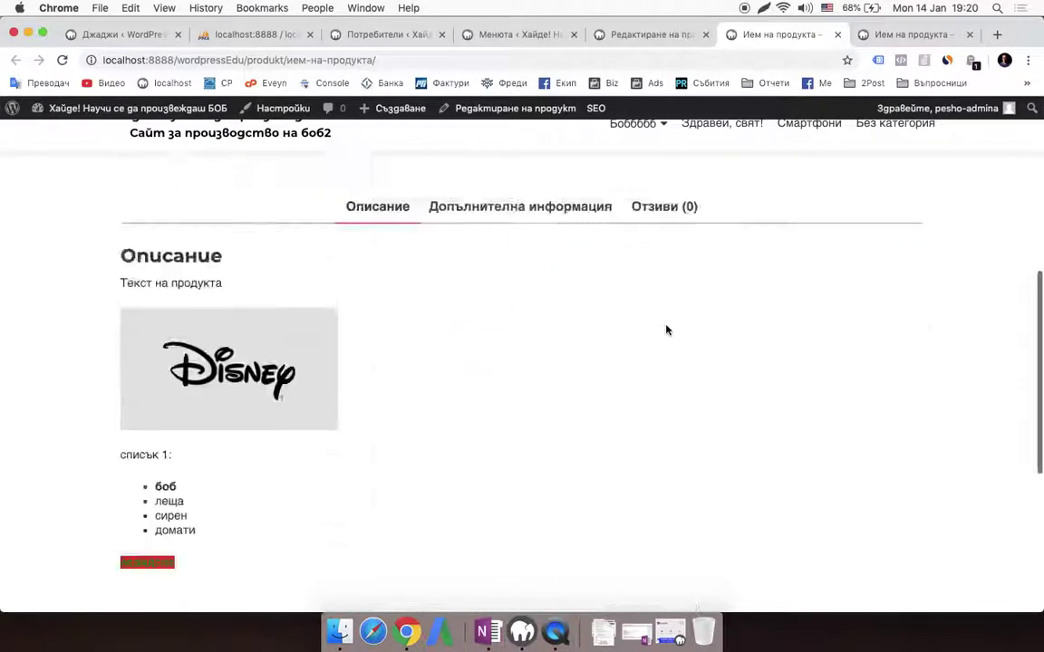
pyautogui.scroll(7, 666, 329)
pyautogui.scroll(2, 675, 321)
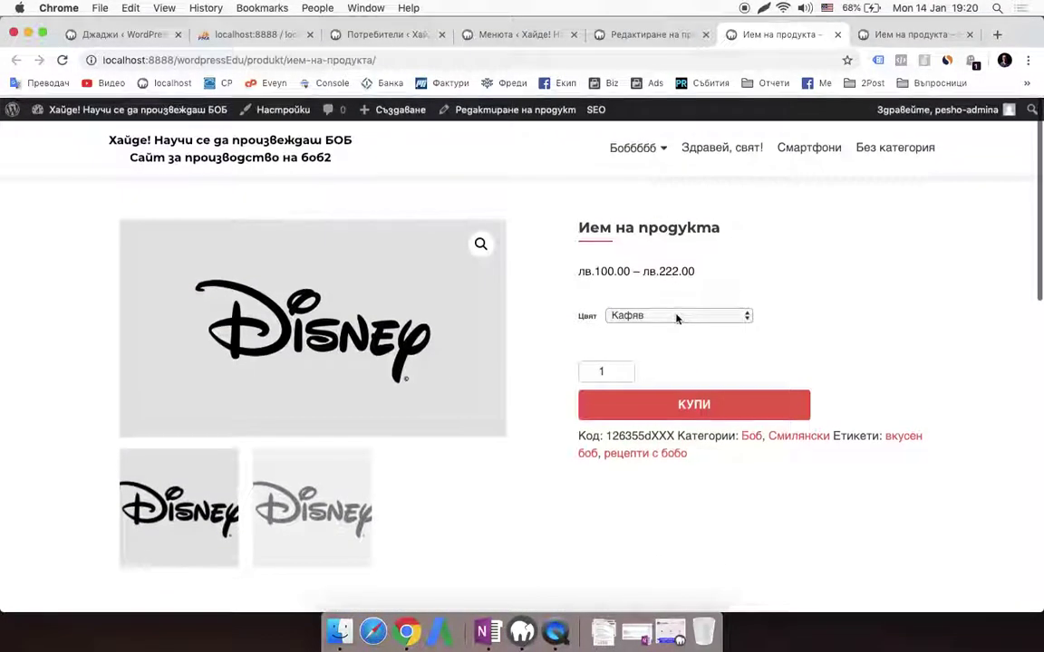
pyautogui.click(710, 313)
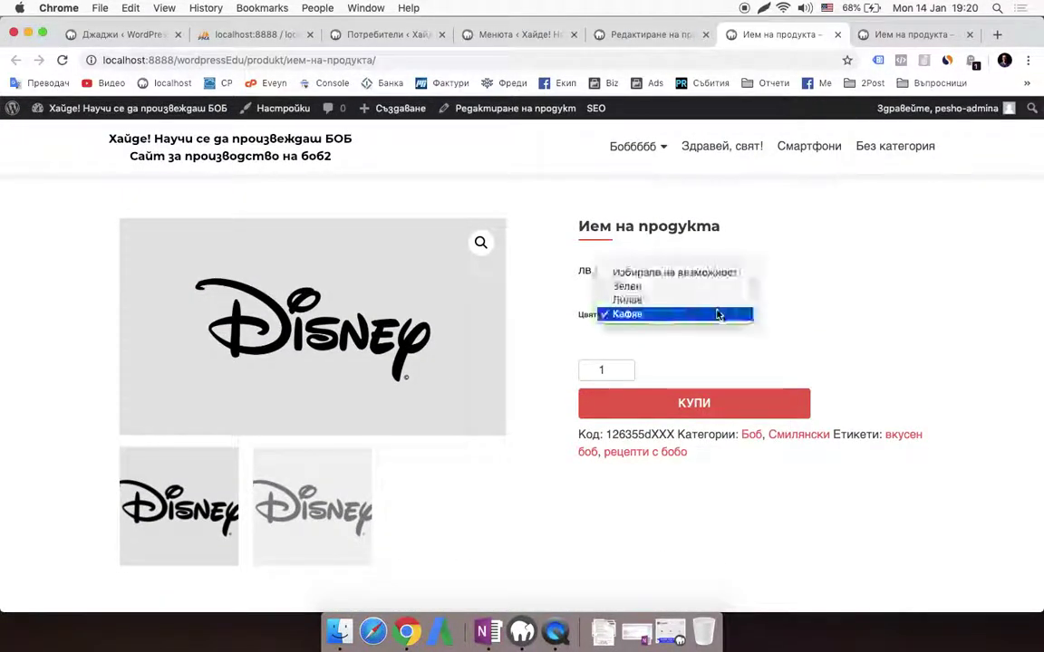
pyautogui.click(737, 353)
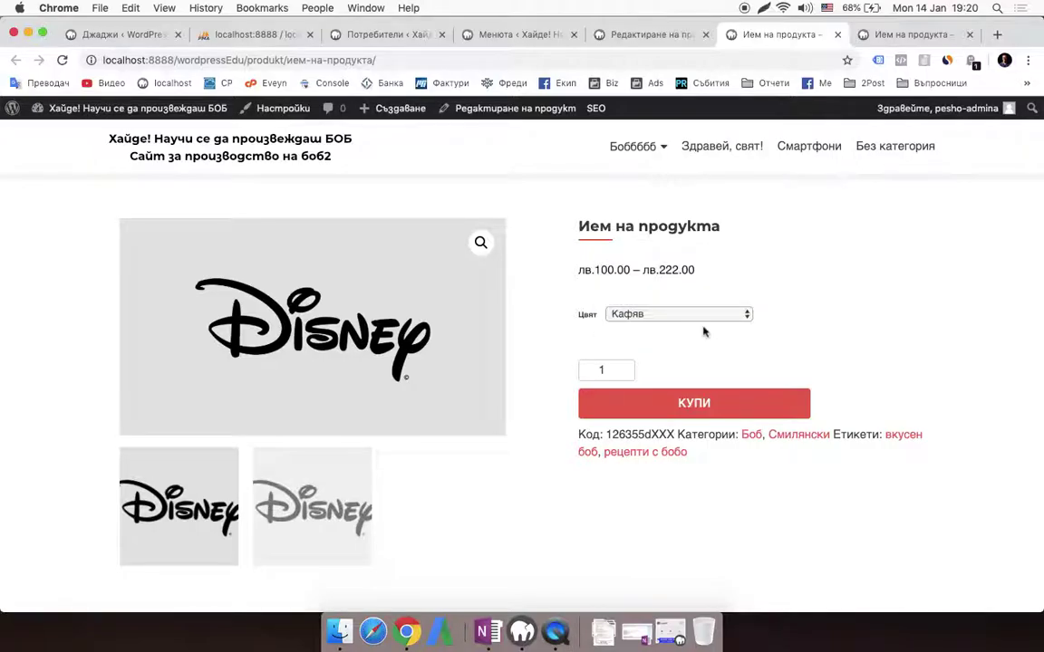
pyautogui.click(666, 314)
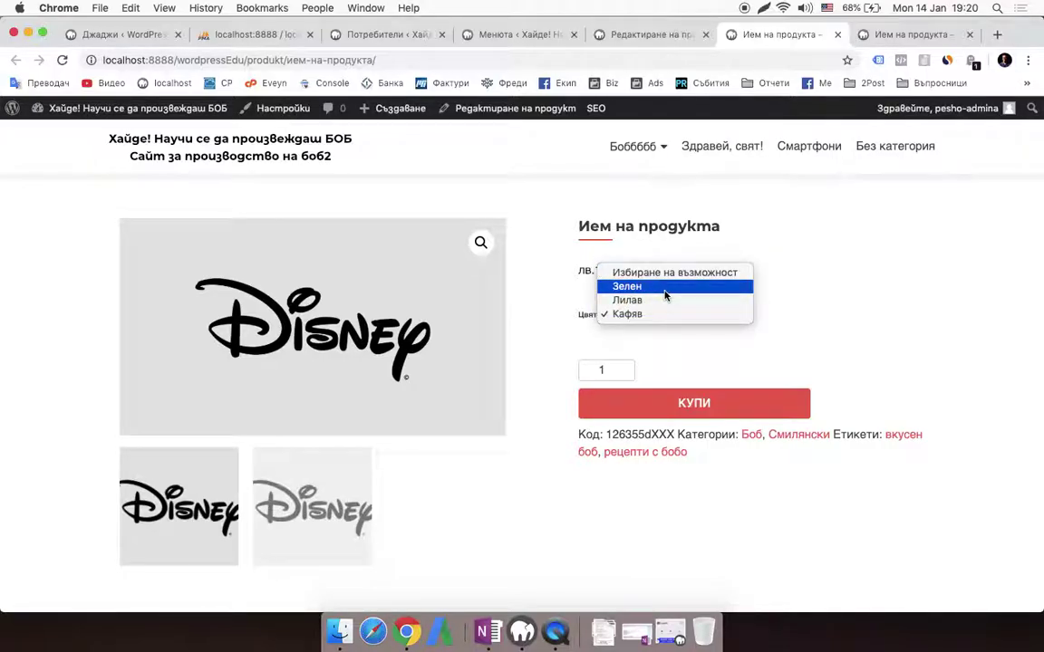
pyautogui.click(665, 288)
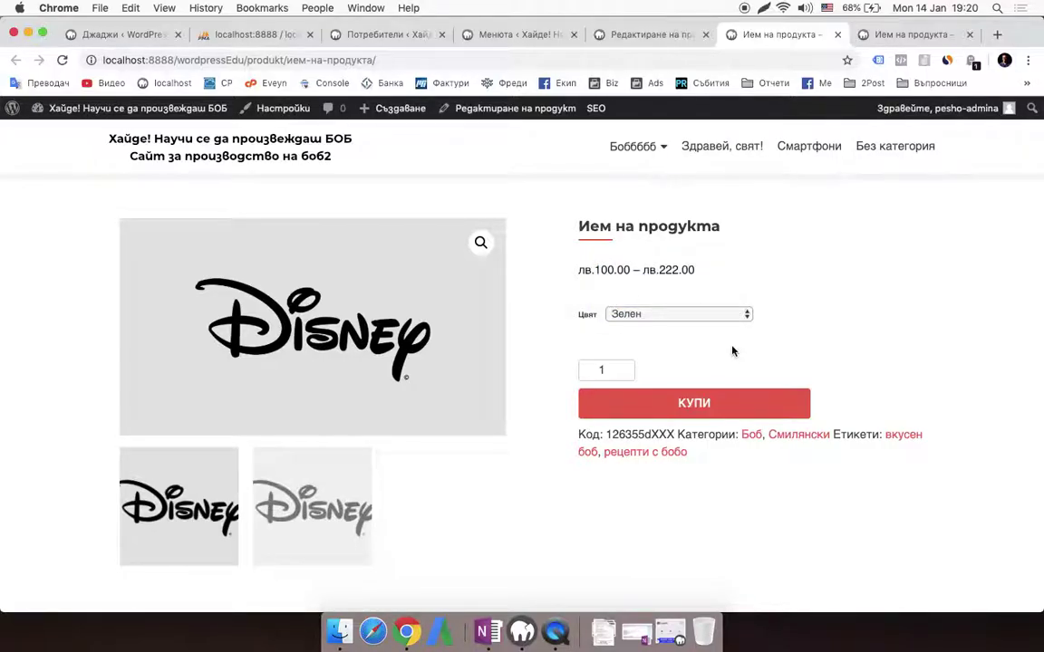
# Add the Зелен, then Лилав, then Кафяв variant to the cart with КУПИ
pyautogui.click(667, 404)
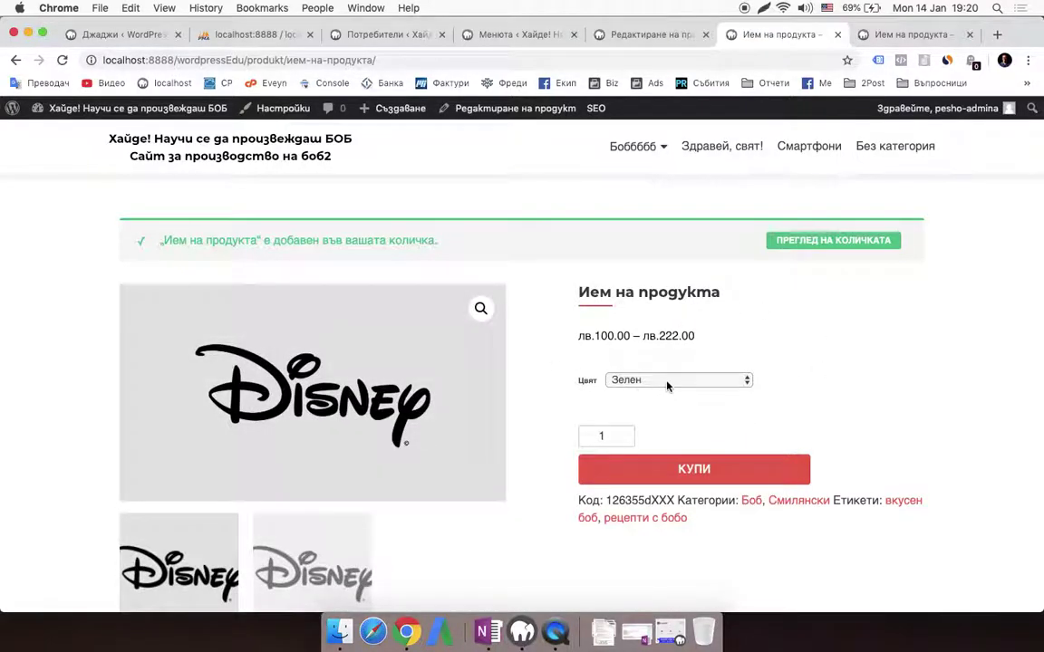
pyautogui.click(666, 386)
pyautogui.click(670, 395)
pyautogui.click(705, 471)
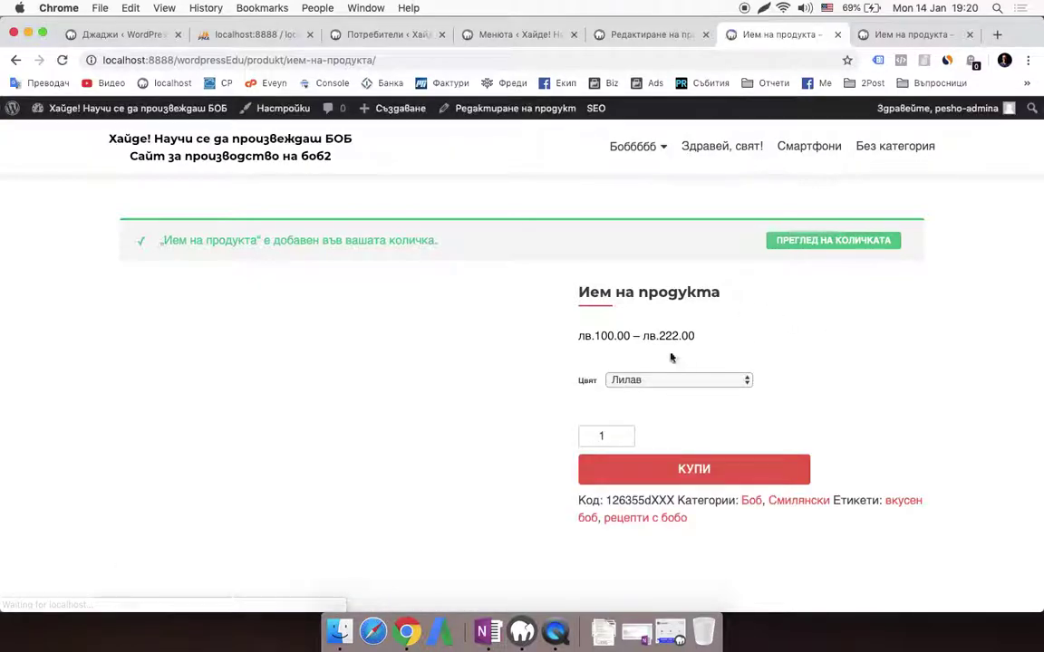
pyautogui.click(699, 383)
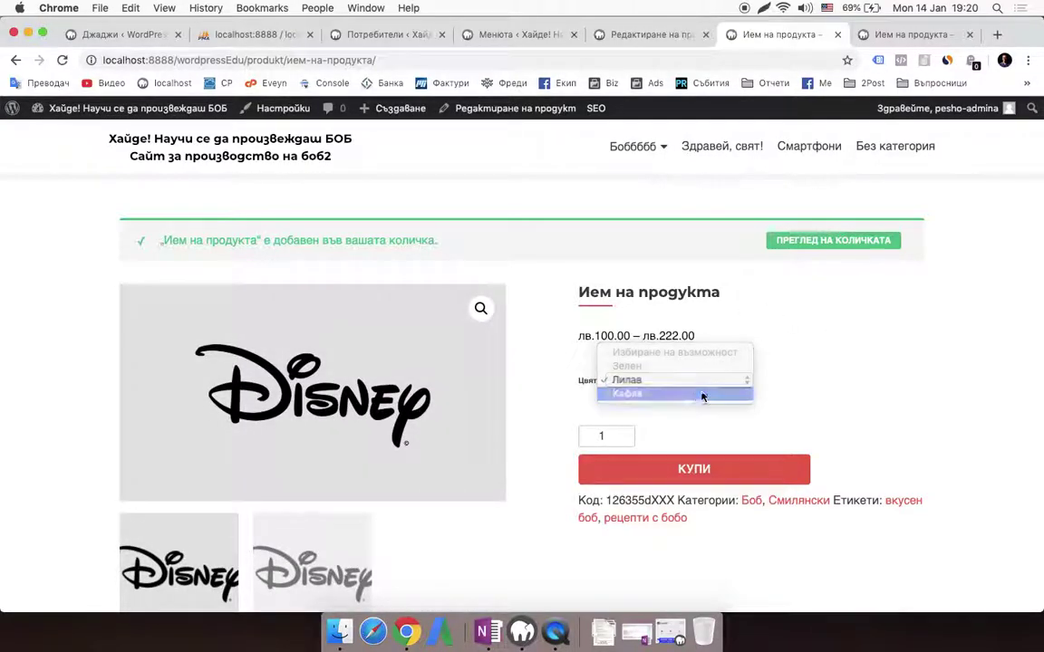
pyautogui.click(689, 394)
pyautogui.click(680, 472)
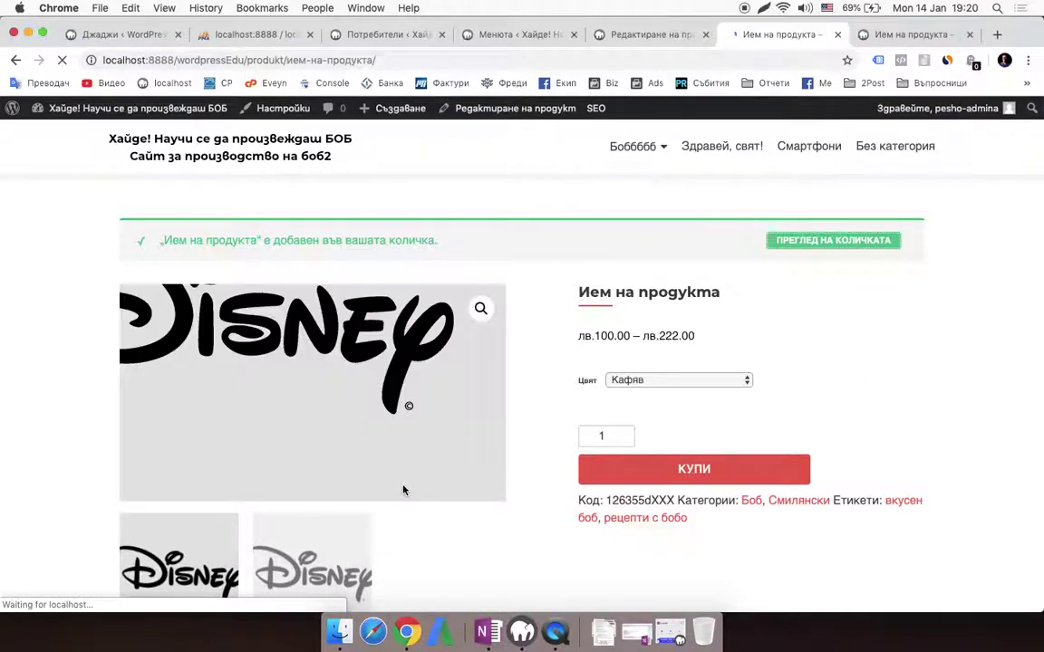
# Scroll through the лв.450.00 cart and proceed via ПРИКЛЮЧВАНЕ НА ПОРЪЧКАТА
pyautogui.scroll(-1, 626, 430)
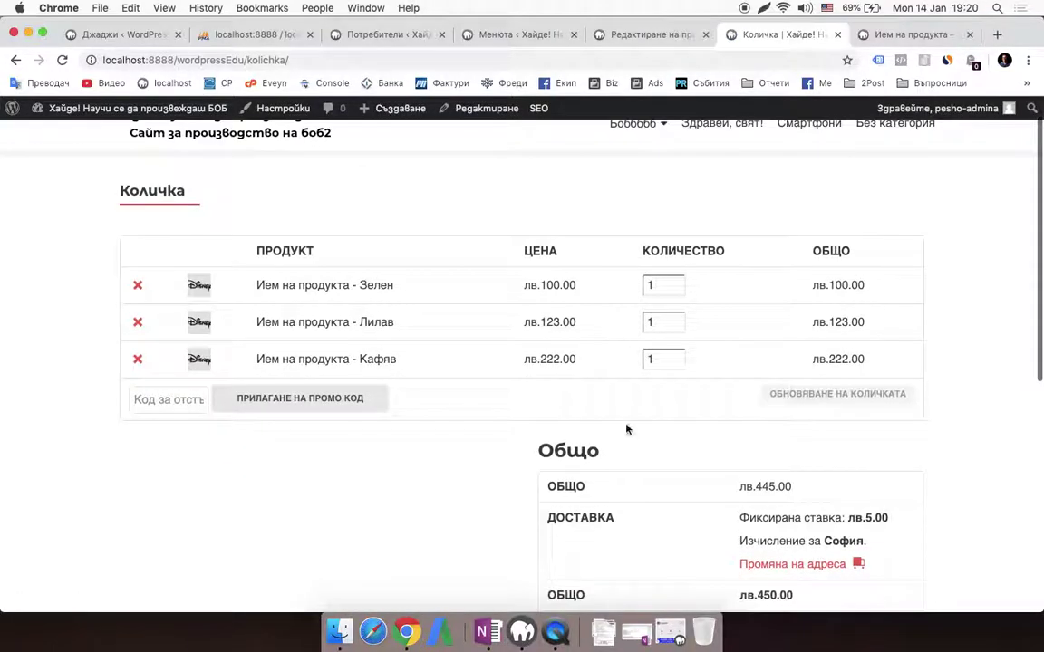
pyautogui.scroll(-1, 589, 362)
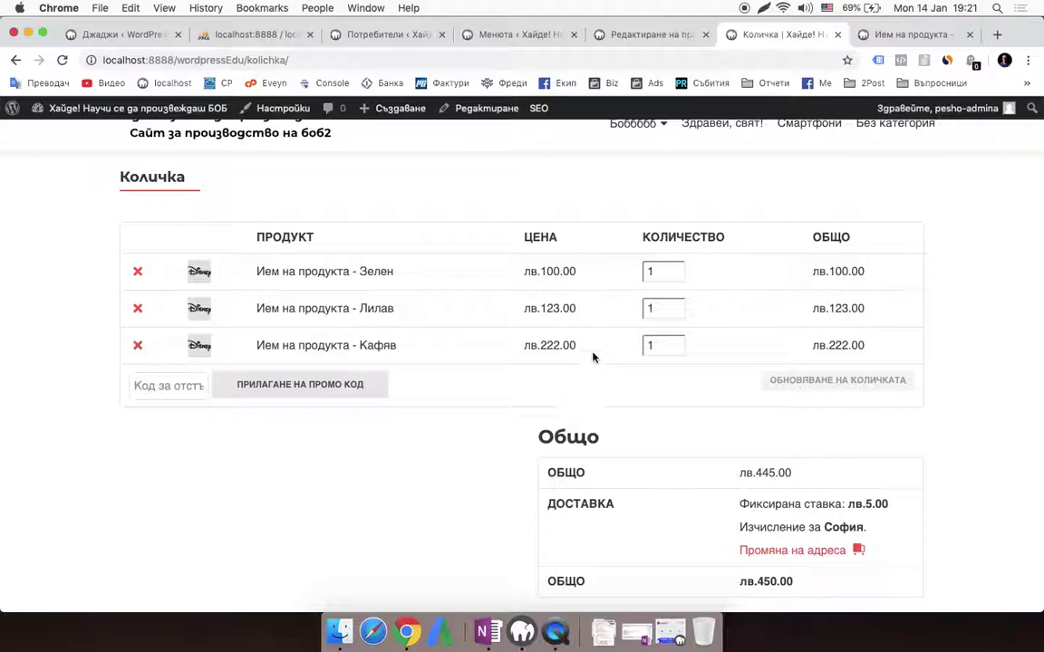
pyautogui.scroll(-3, 827, 401)
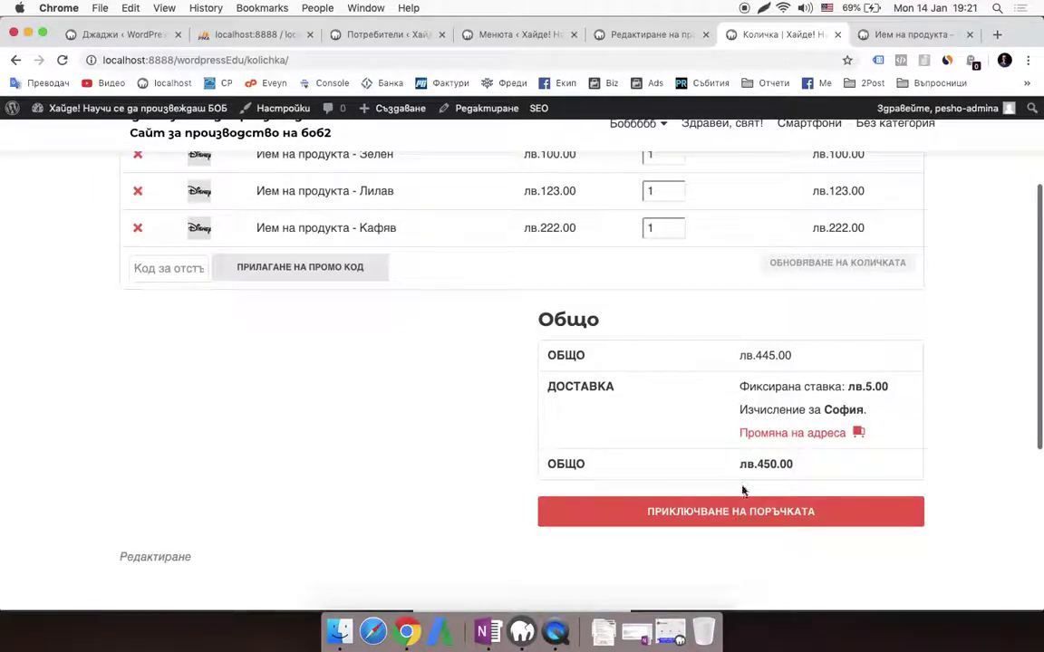
pyautogui.click(792, 524)
pyautogui.scroll(-3, 792, 525)
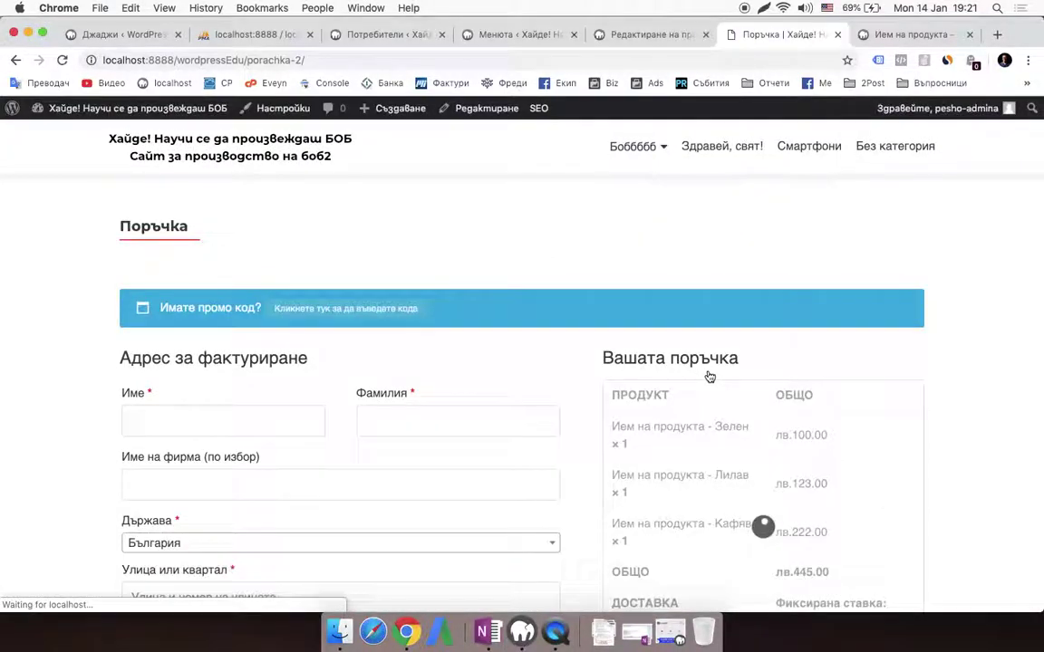
# Enter the customer's billing first and last name
pyautogui.click(207, 291)
pyautogui.write('pesho')
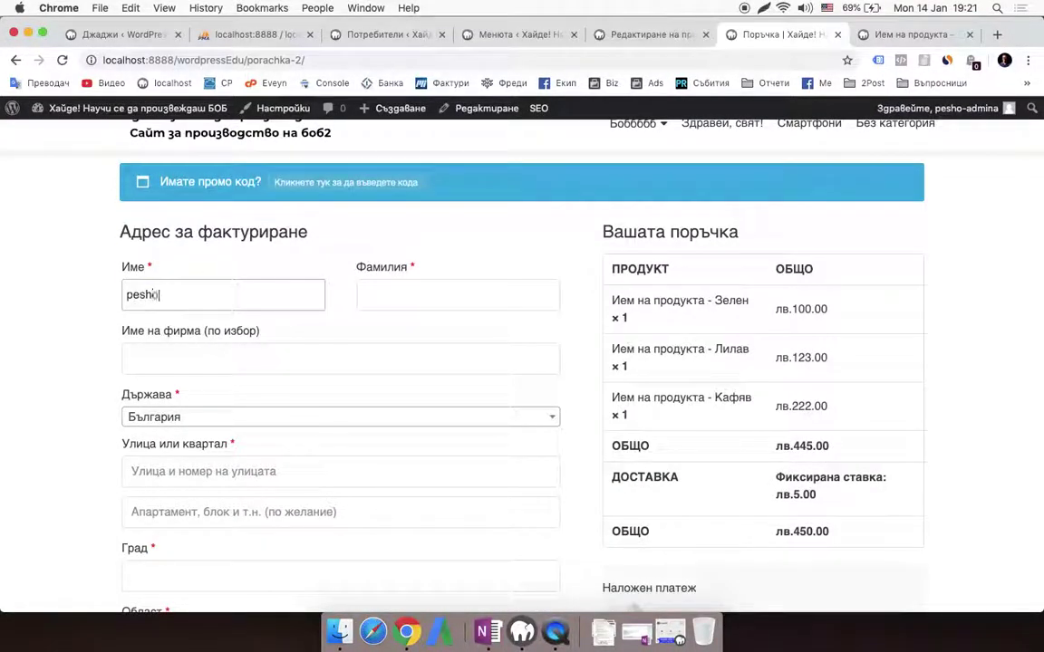
pyautogui.press('Tab')
pyautogui.write('pee')
pyautogui.press('Tab')
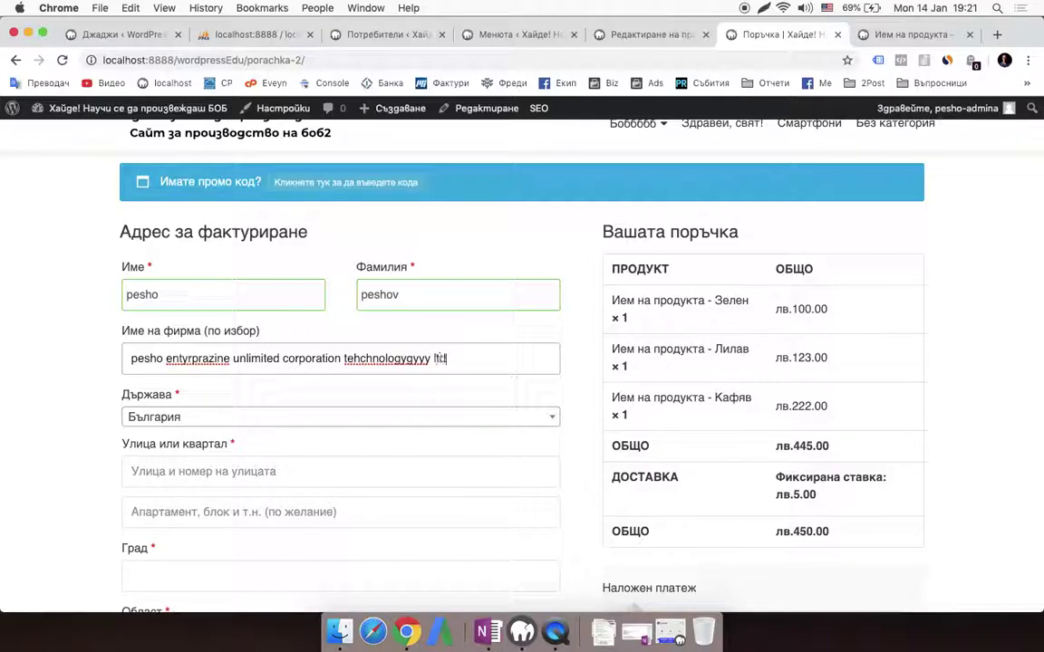
# Fill in the billing street address, apartment details, city and phone number
pyautogui.scroll(-1, 112, 388)
pyautogui.click(276, 424)
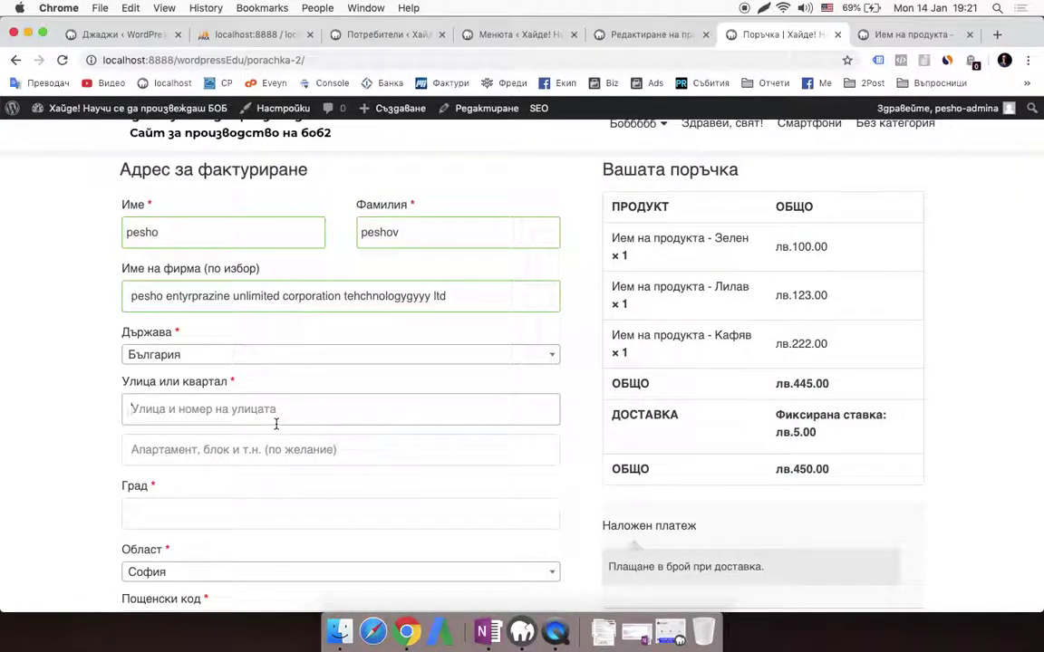
pyautogui.write('su')
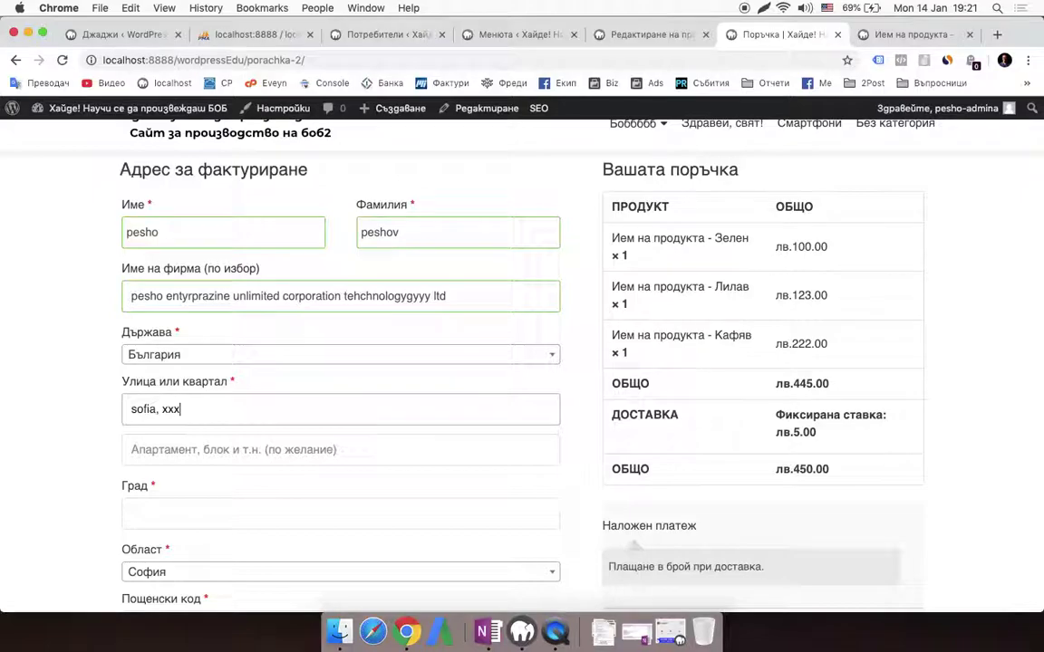
pyautogui.scroll(-1, 280, 410)
pyautogui.click(270, 426)
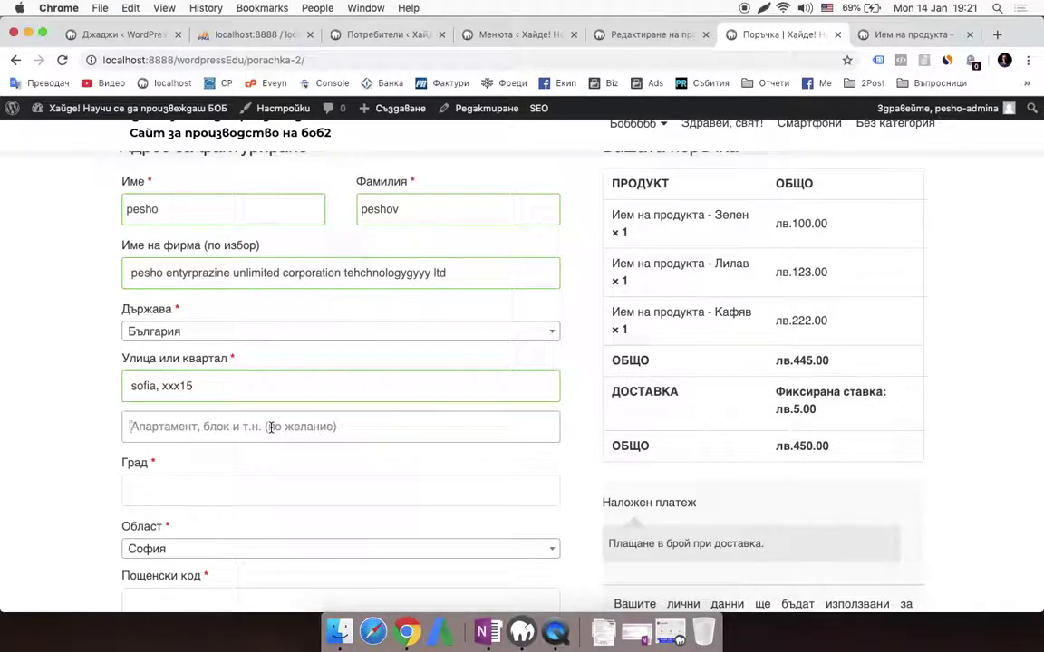
pyautogui.write('888')
pyautogui.scroll(-2, 268, 433)
pyautogui.click(188, 376)
pyautogui.write('so')
pyautogui.write('100774')
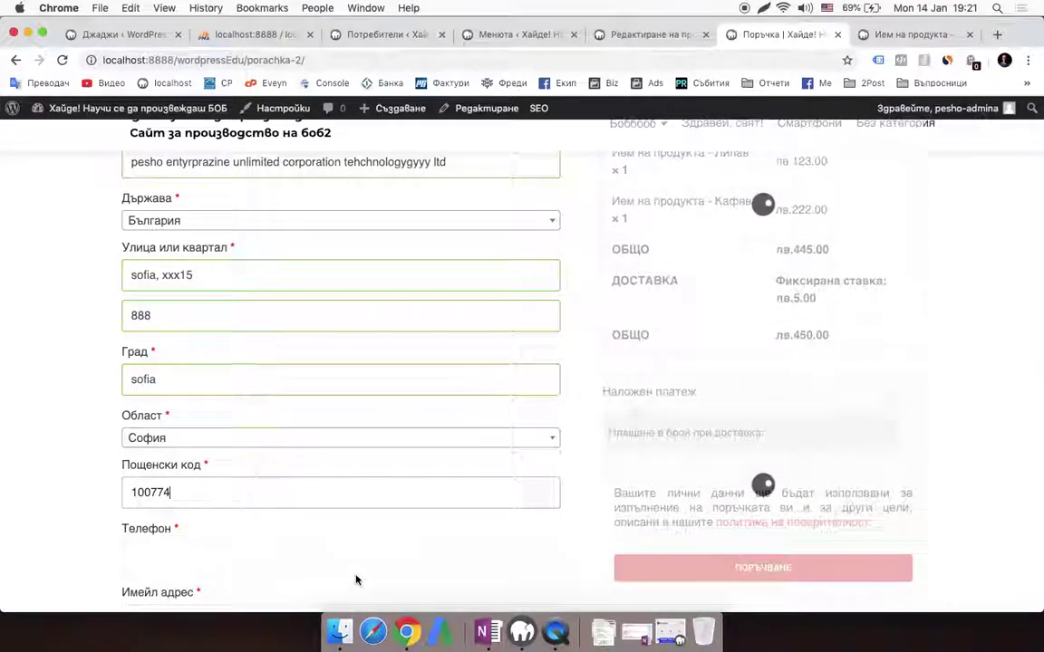
pyautogui.scroll(-1, 271, 544)
pyautogui.click(159, 515)
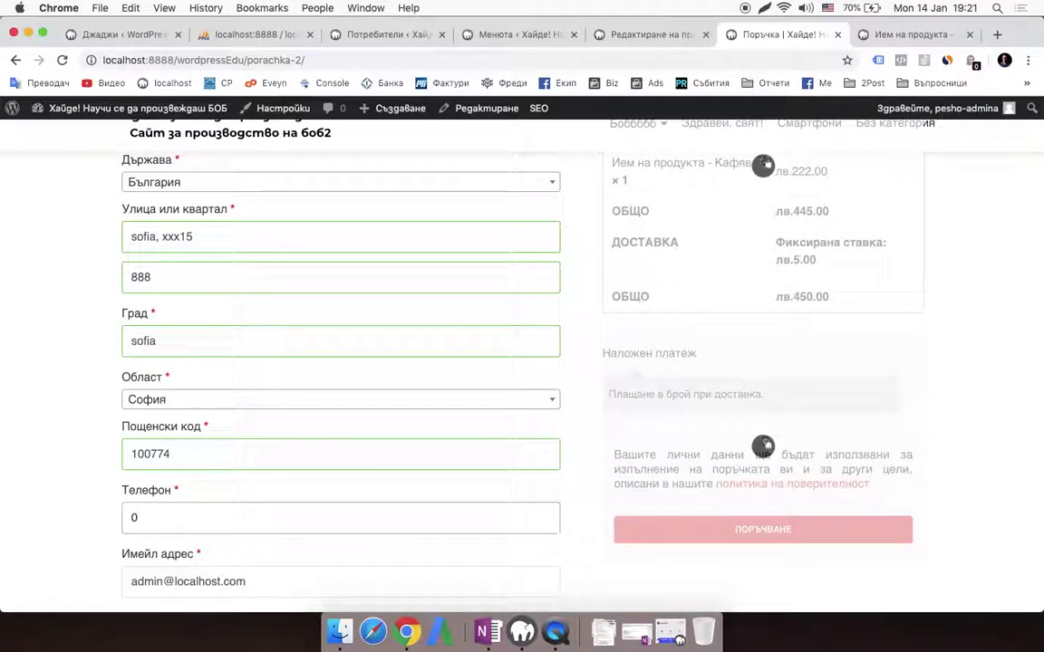
# Review the order summary and place the лв.450.00 cash-on-delivery order
pyautogui.scroll(-1, 581, 526)
pyautogui.scroll(-3, 303, 491)
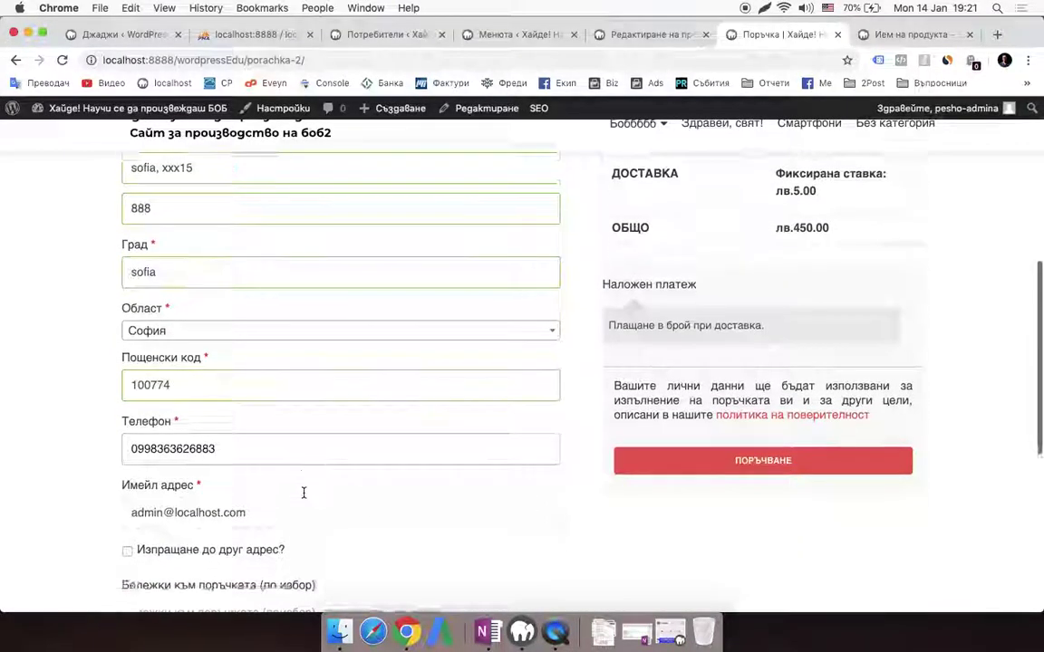
pyautogui.scroll(-2, 396, 476)
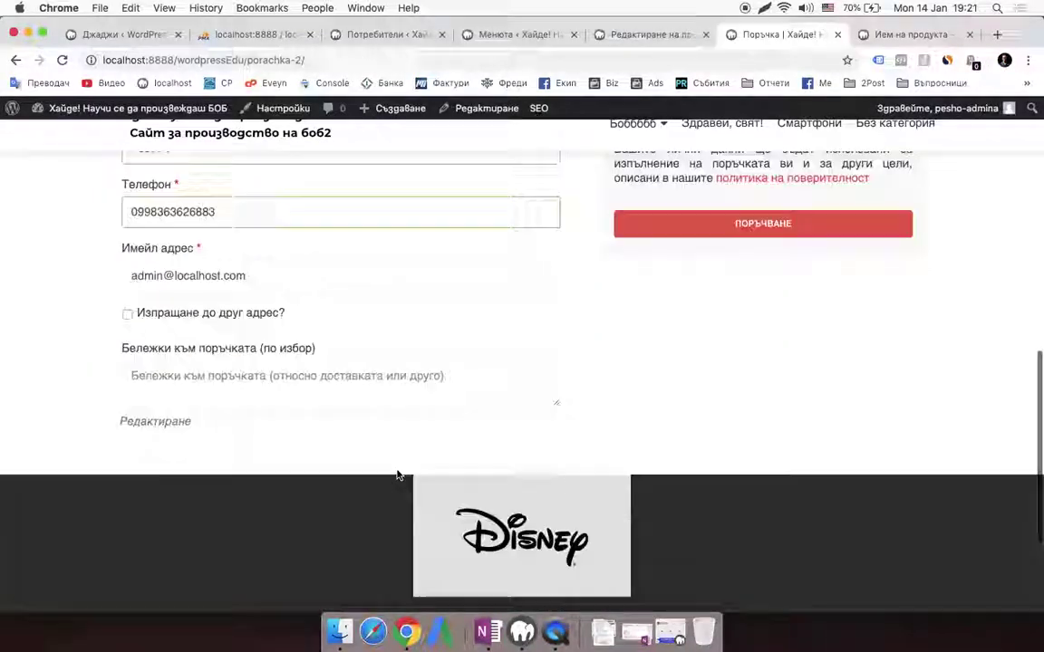
pyautogui.scroll(10, 396, 476)
pyautogui.scroll(-8, 804, 421)
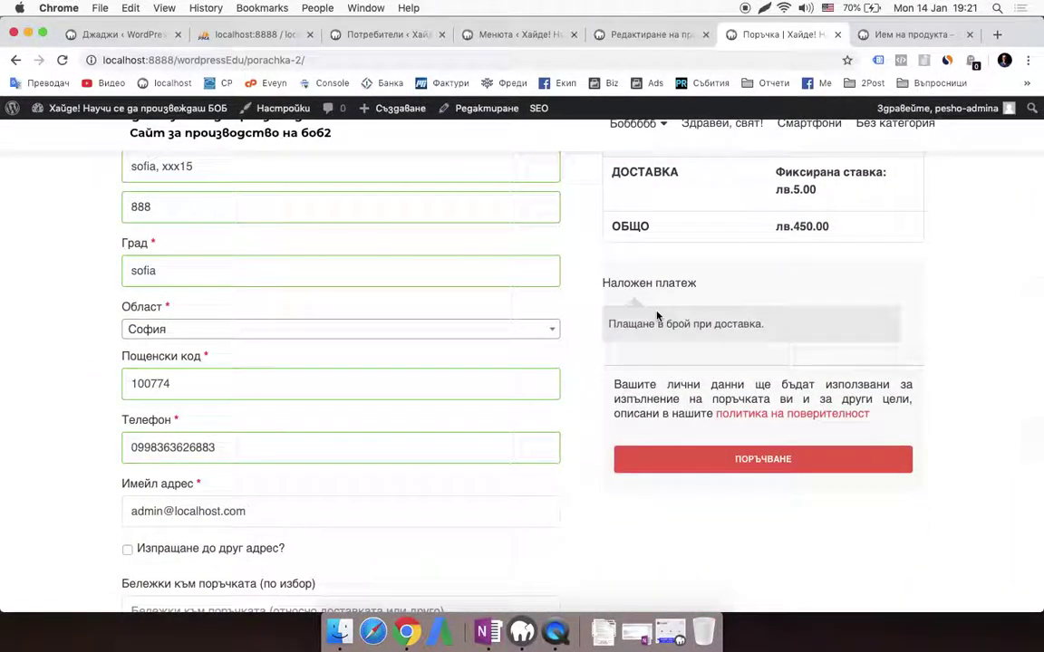
pyautogui.scroll(5, 660, 380)
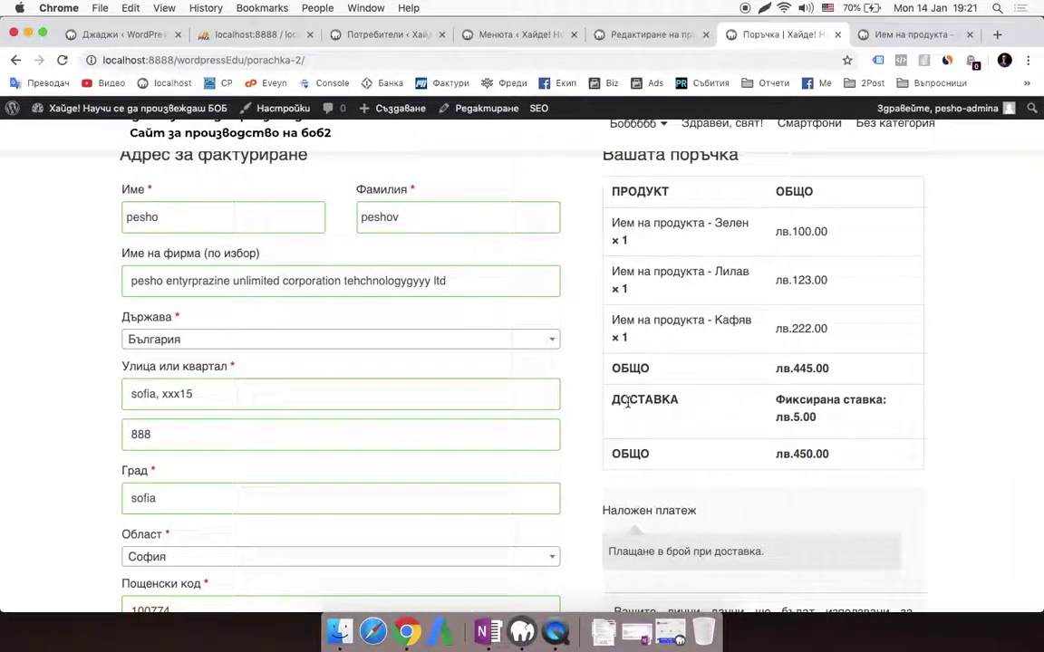
pyautogui.scroll(-6, 627, 402)
pyautogui.scroll(-1, 627, 402)
pyautogui.click(806, 389)
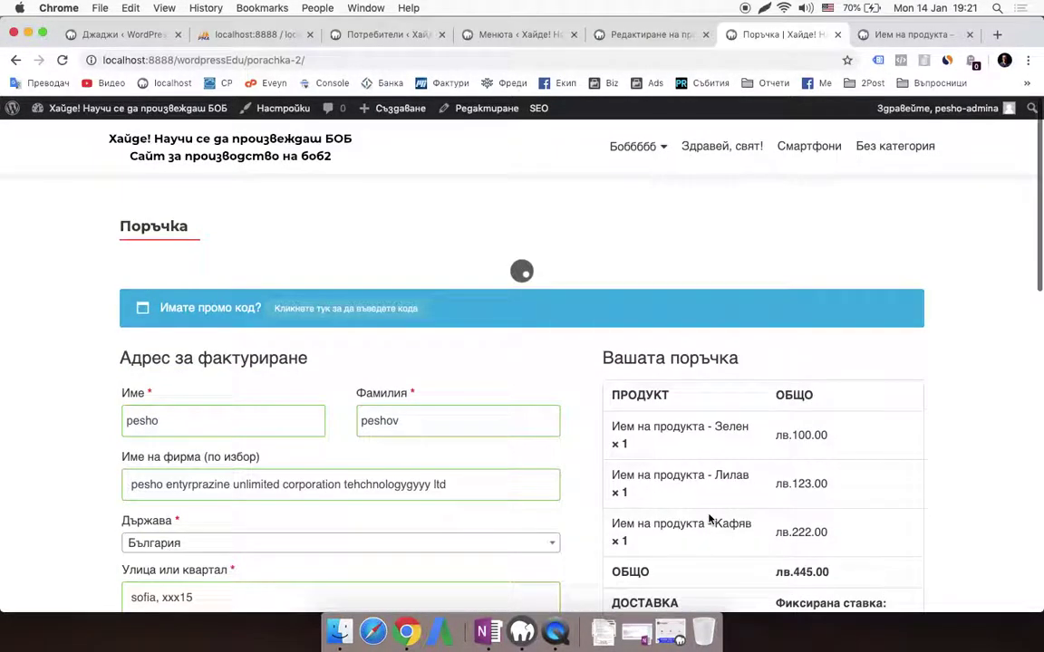
pyautogui.scroll(-7, 698, 358)
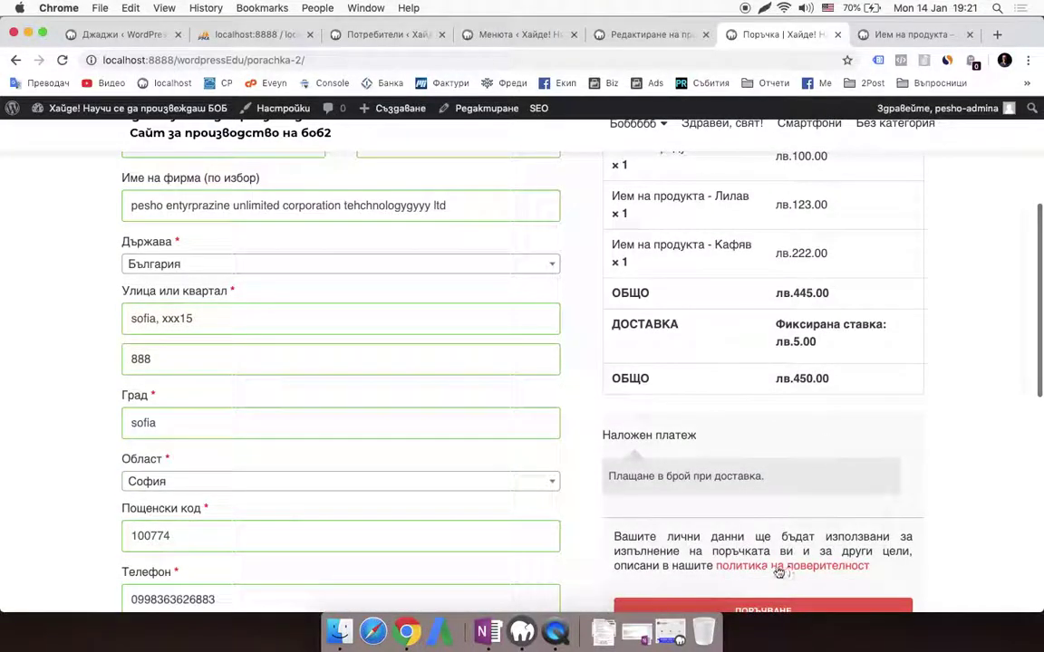
pyautogui.click(734, 535)
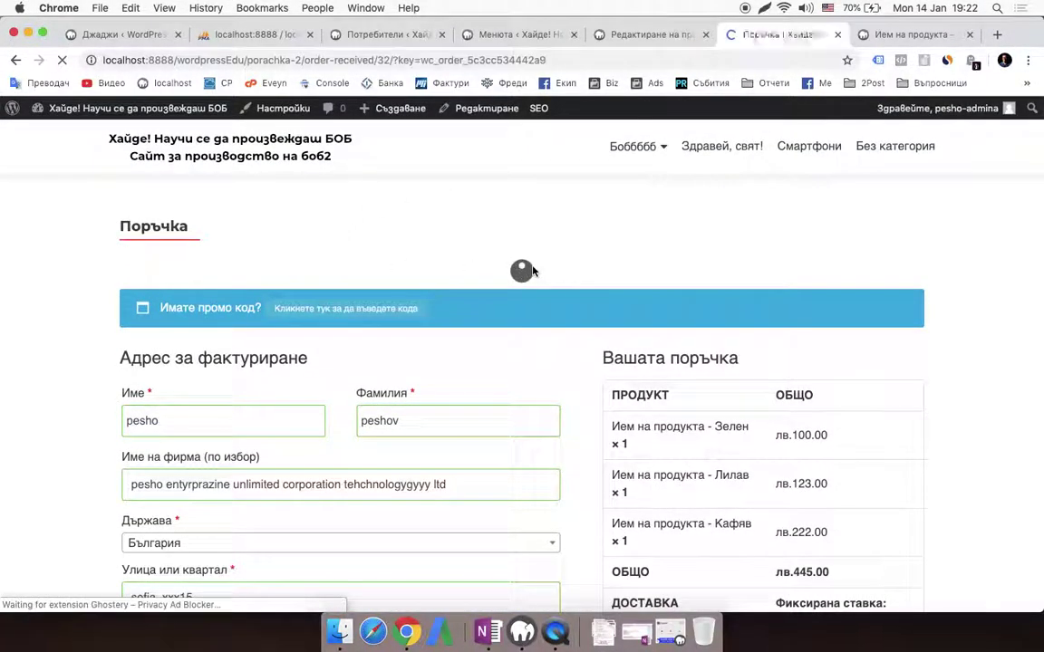
# Check the order 32 confirmation, then go to the admin Dashboard (Табло) from the site-name menu
pyautogui.scroll(-5, 422, 301)
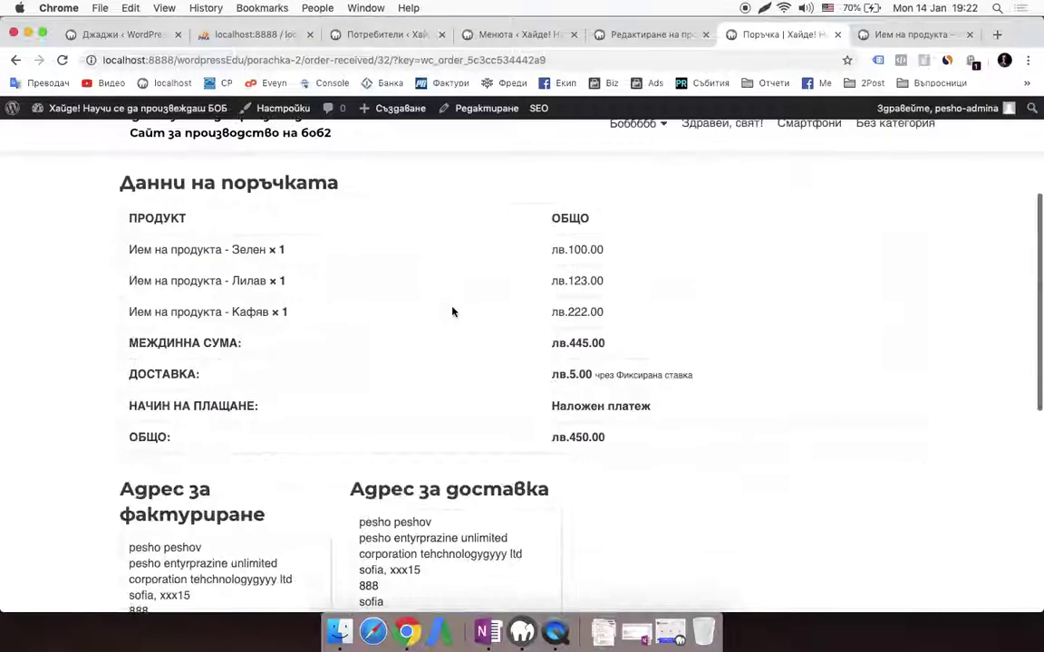
pyautogui.scroll(-7, 535, 413)
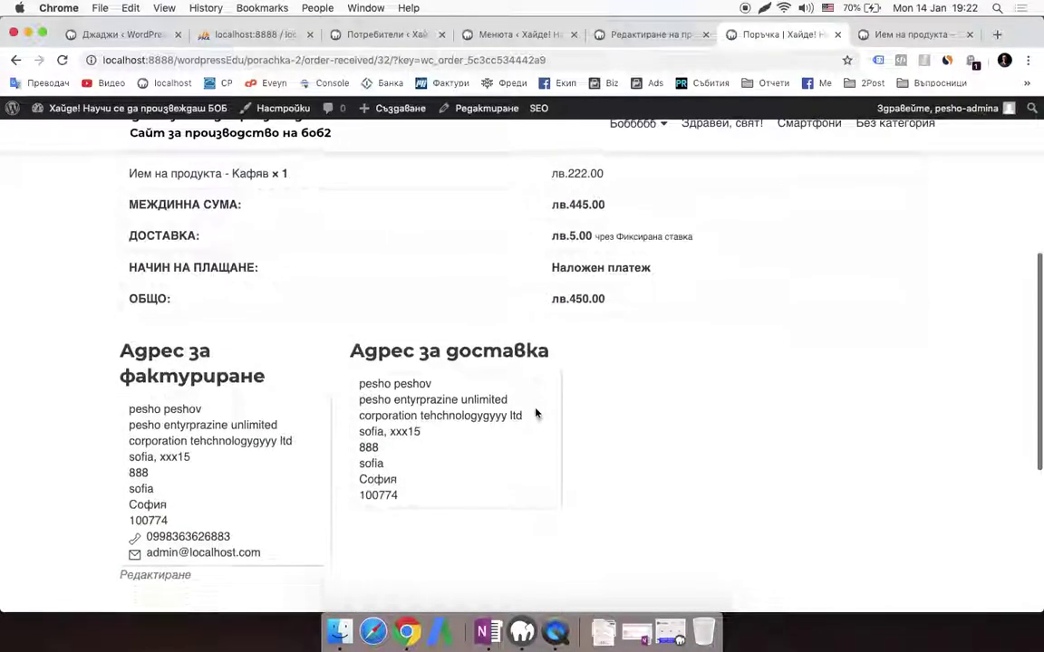
pyautogui.scroll(12, 62, 338)
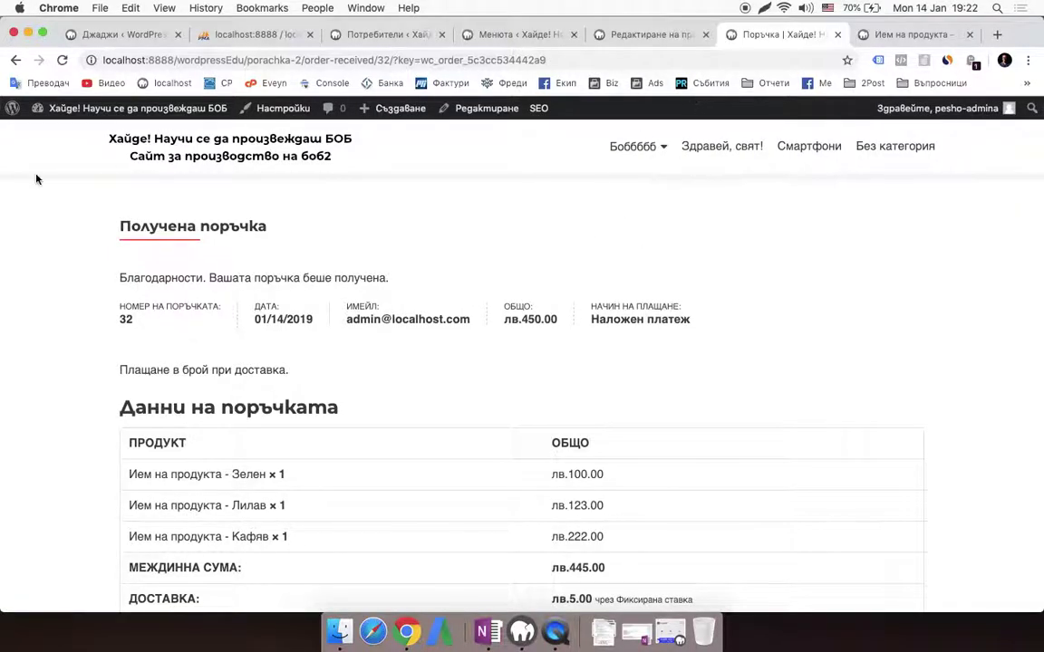
pyautogui.moveTo(136, 108)
pyautogui.click(70, 142)
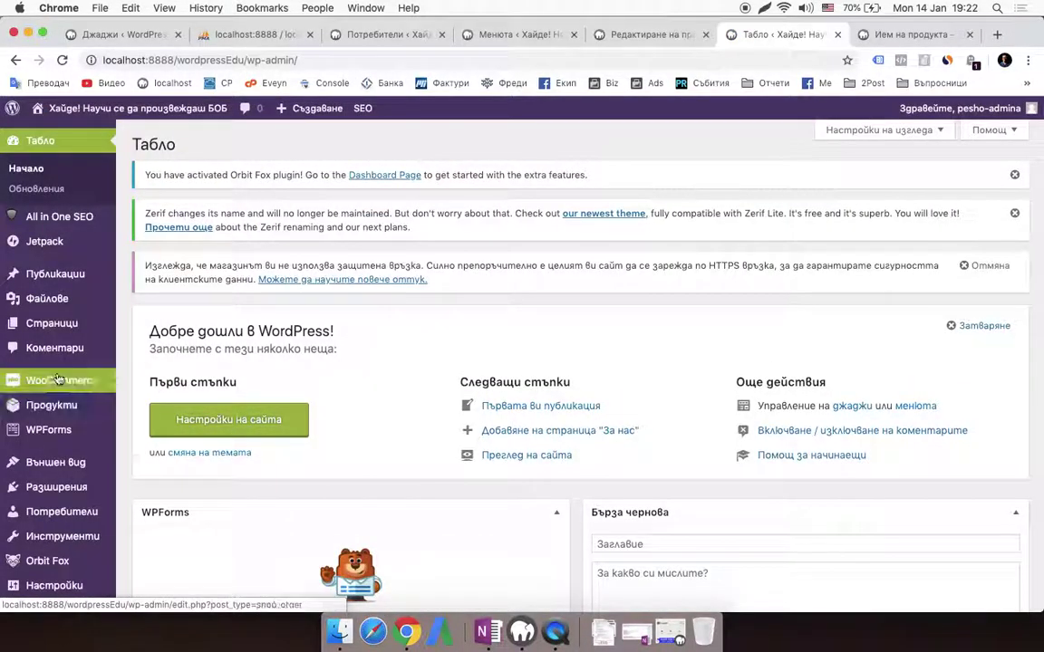
# Go to WooCommerce Orders (Поръчки) to find order #32 in Обработка status
pyautogui.moveTo(63, 380)
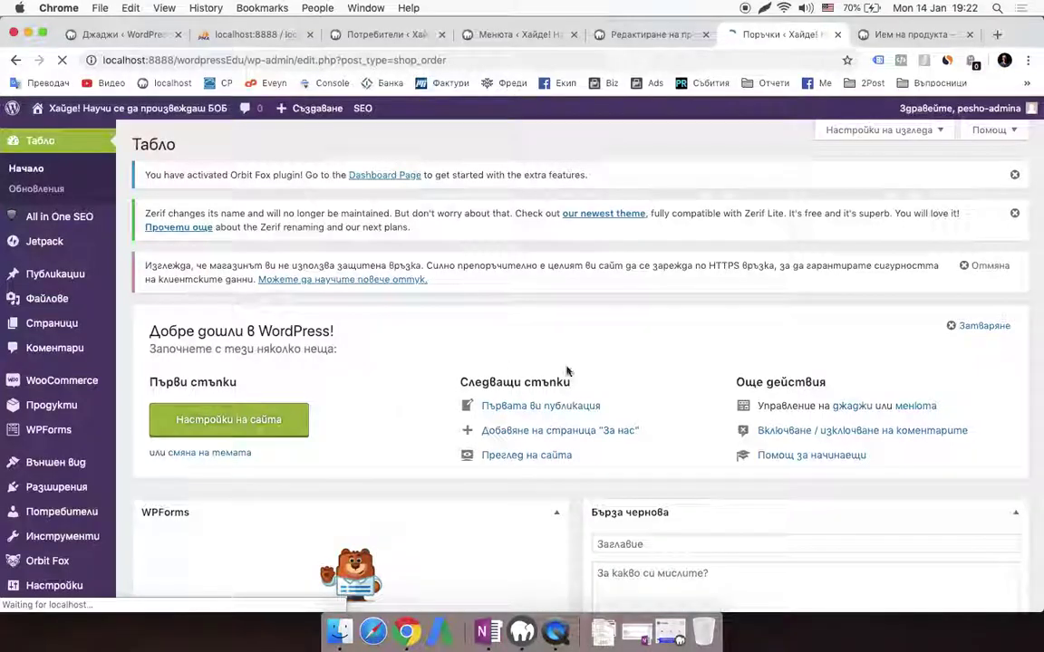
pyautogui.scroll(-3, 662, 391)
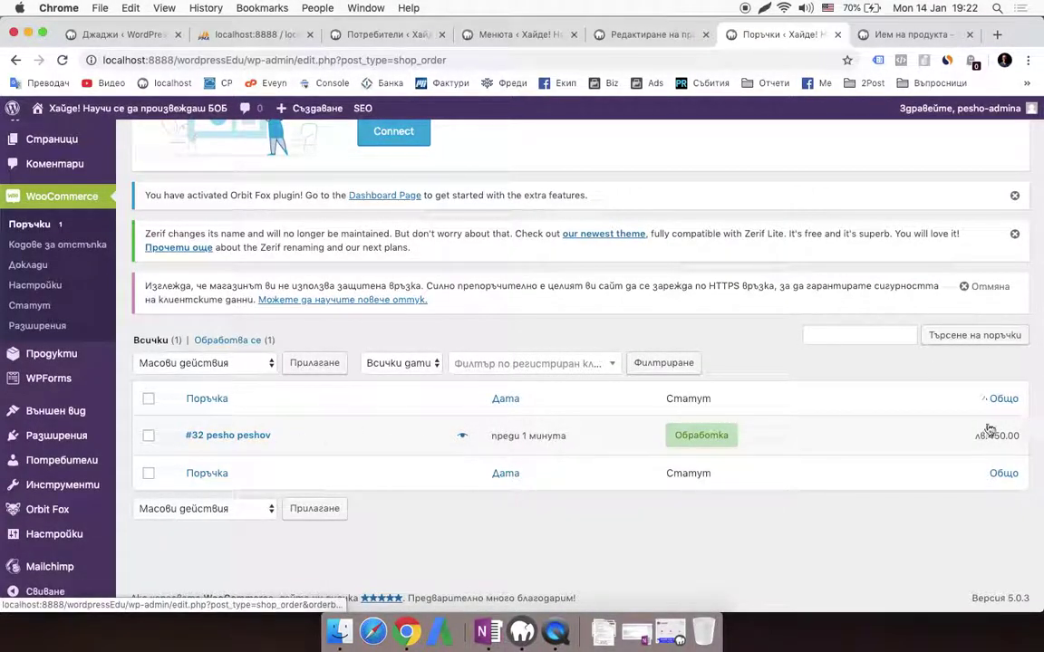
# Open order #32 and review its addresses, the Зелен, Лилав and Кафяв items and лв.5.00 shipping
pyautogui.click(247, 436)
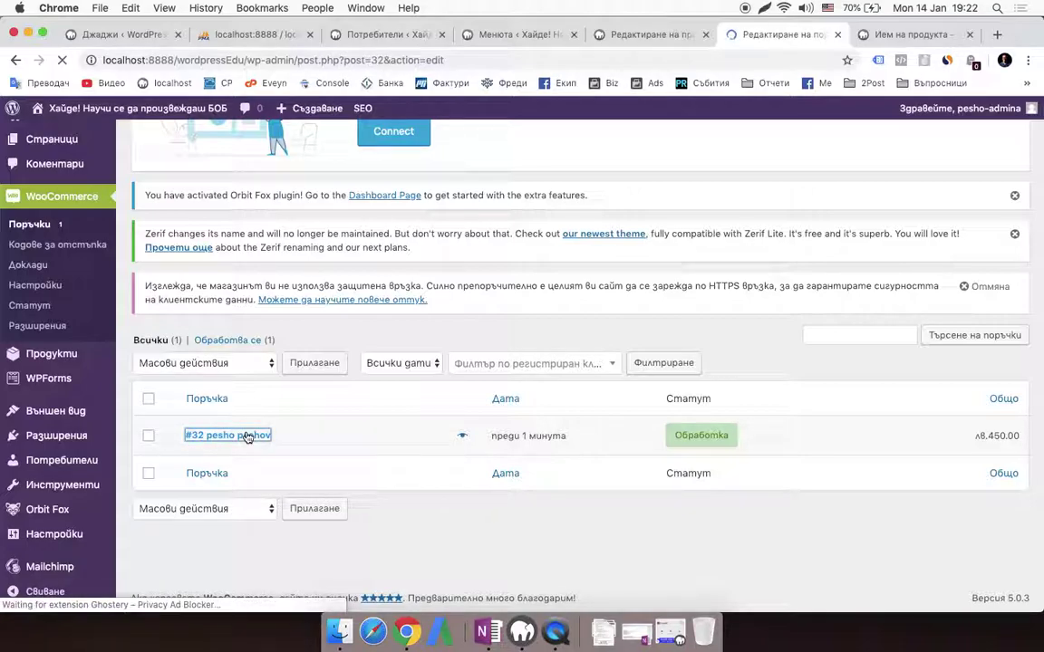
pyautogui.scroll(-3, 518, 403)
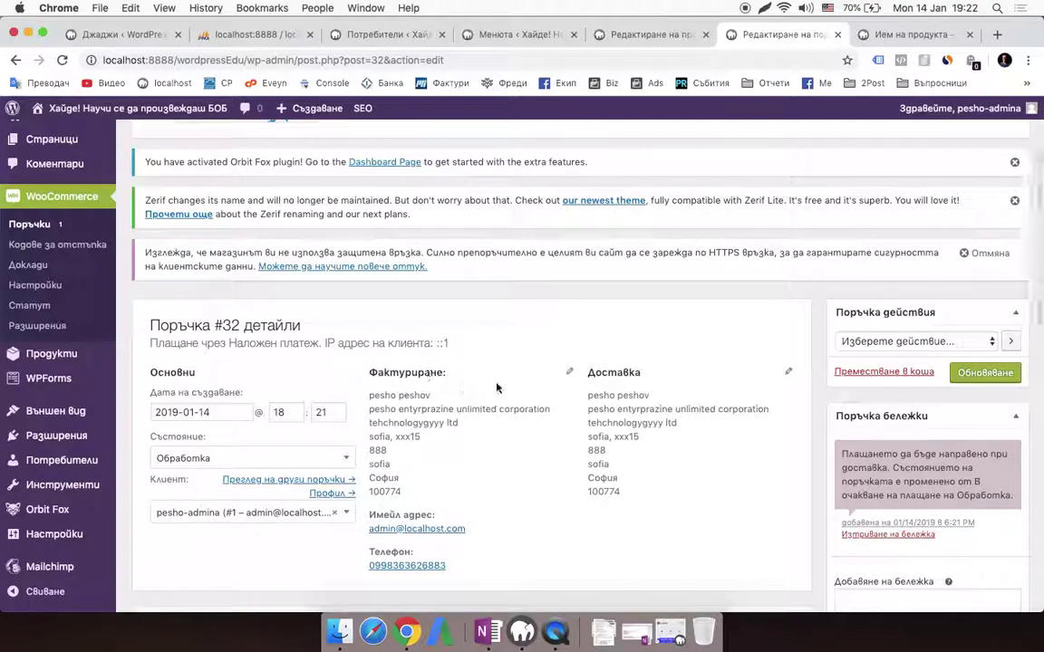
pyautogui.scroll(-2, 458, 398)
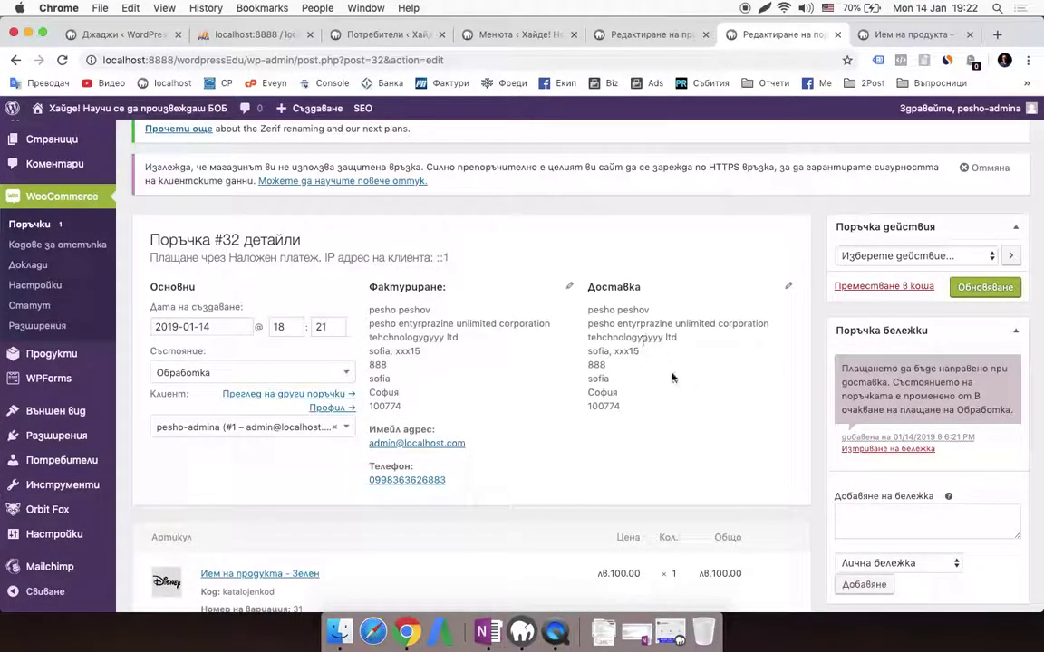
pyautogui.scroll(-10, 633, 385)
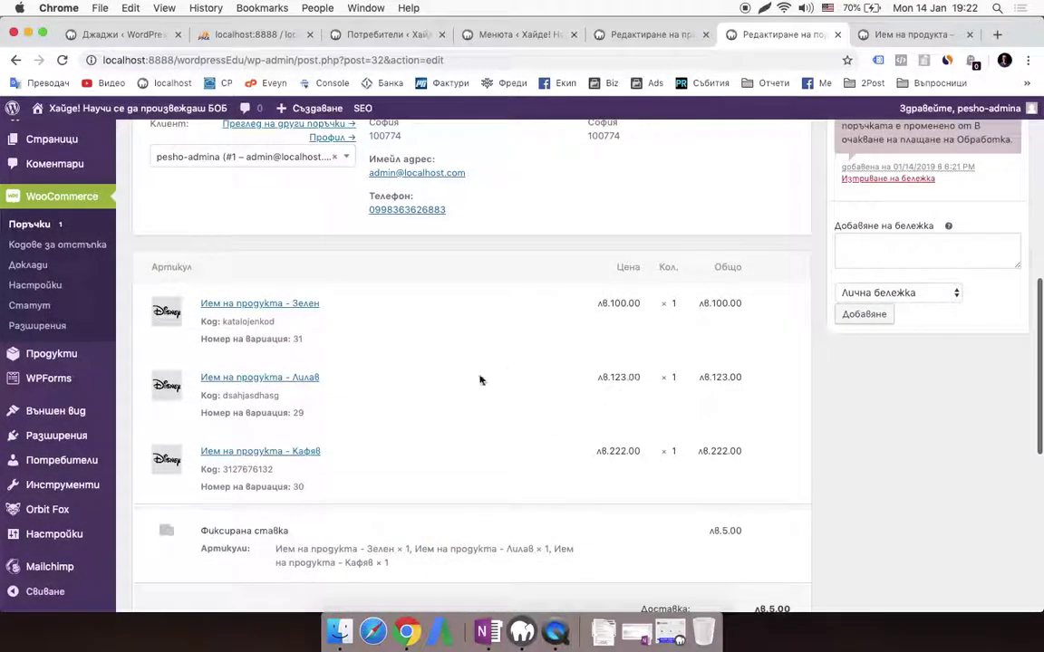
pyautogui.scroll(15, 474, 383)
pyautogui.scroll(-5, 475, 380)
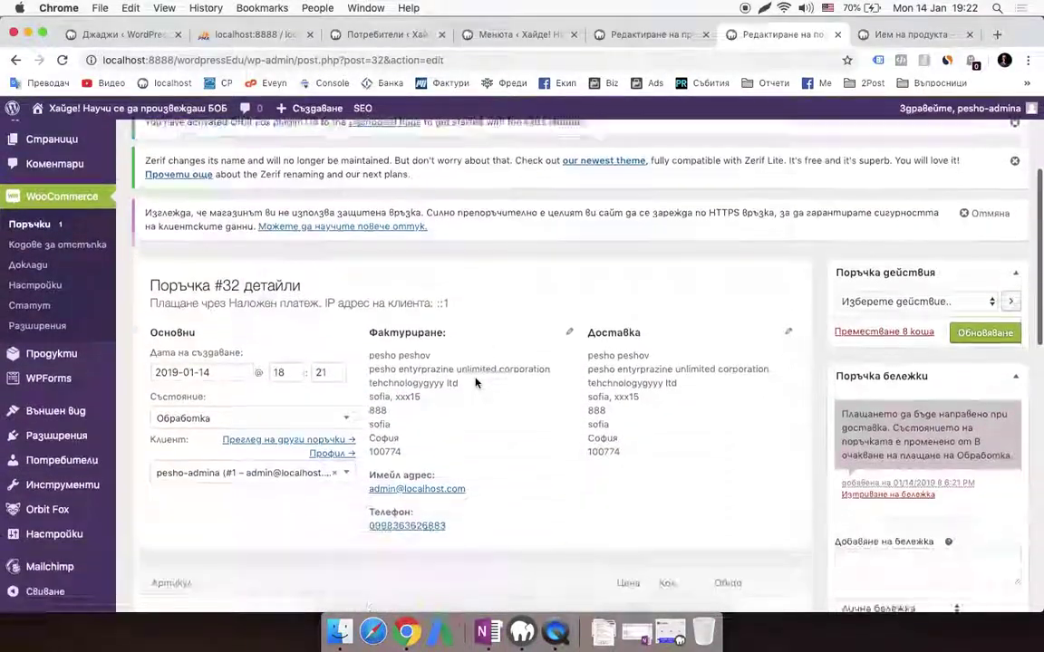
# Set order #32's status to Приключена (Completed) and update the order
pyautogui.click(299, 388)
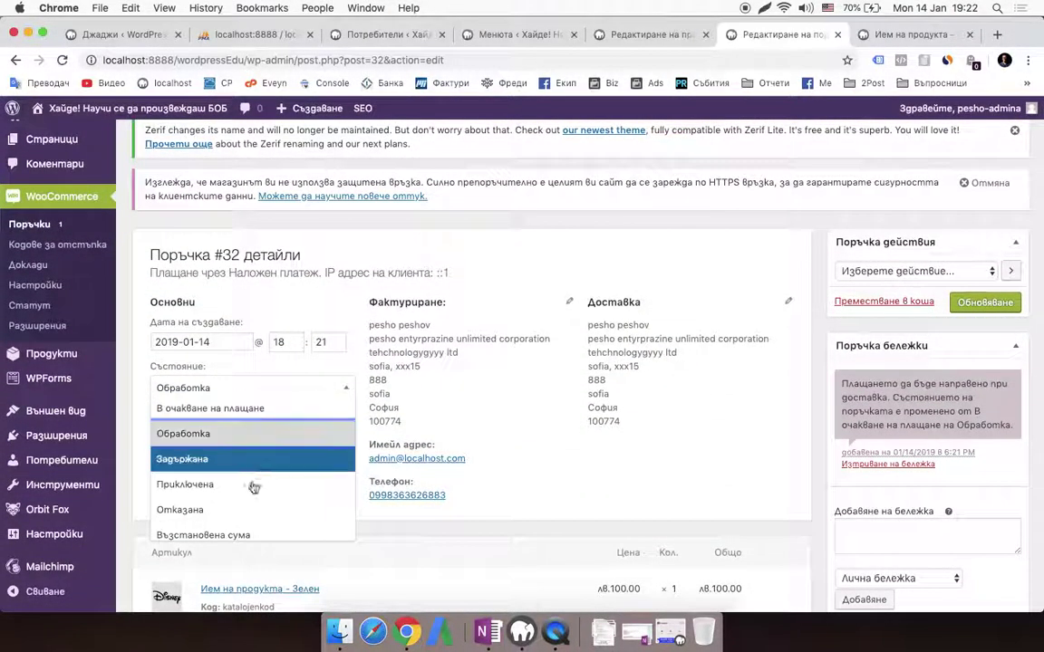
pyautogui.scroll(-1, 253, 487)
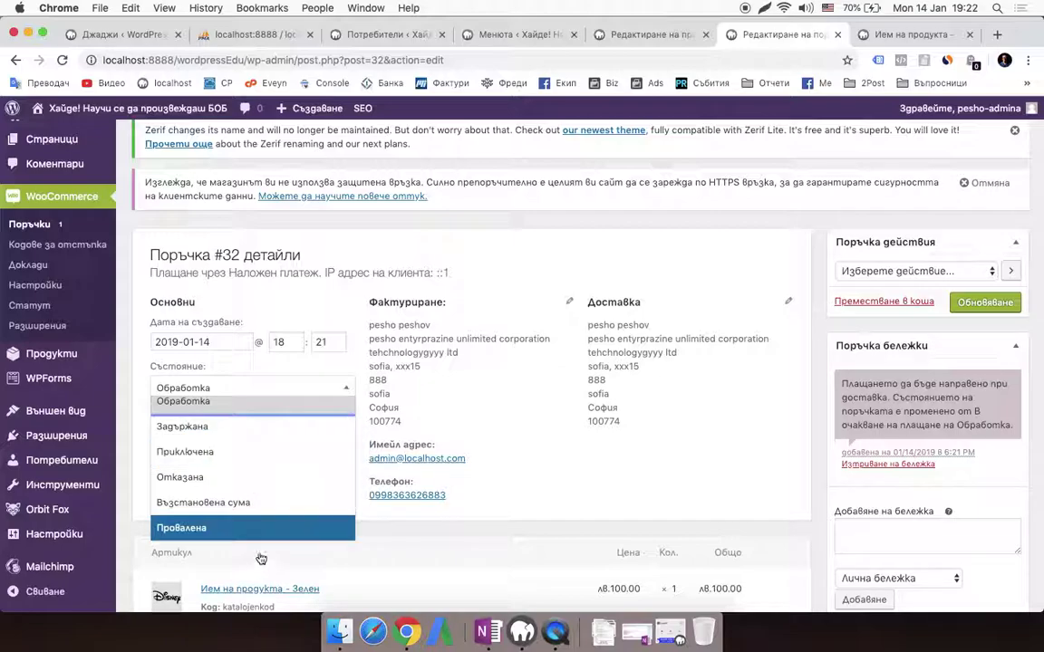
pyautogui.scroll(2, 252, 497)
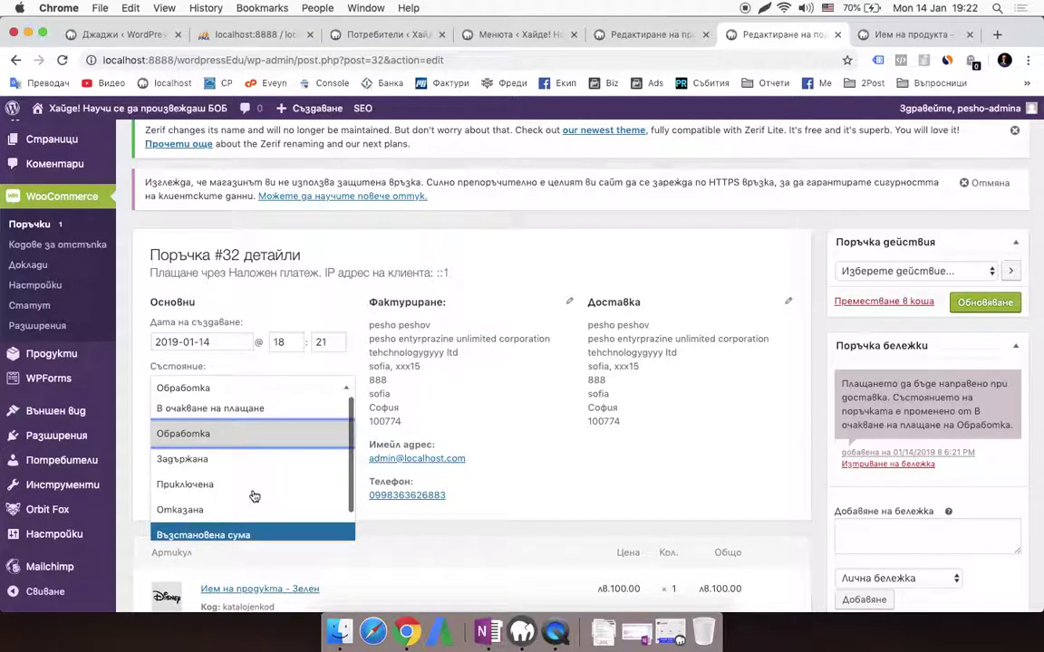
pyautogui.scroll(-1, 245, 453)
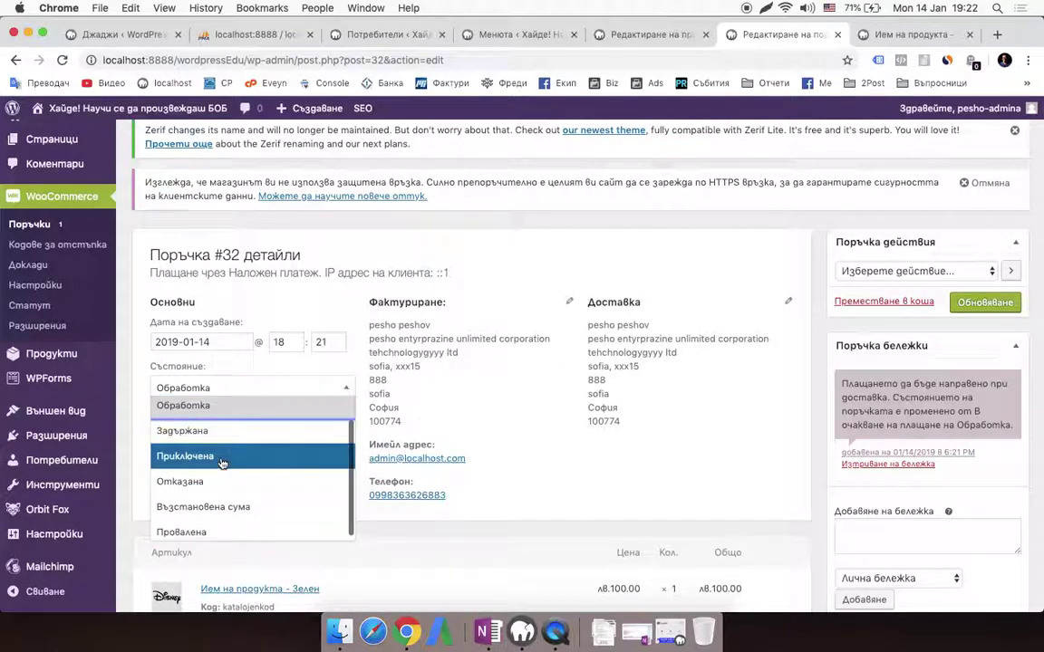
pyautogui.click(222, 458)
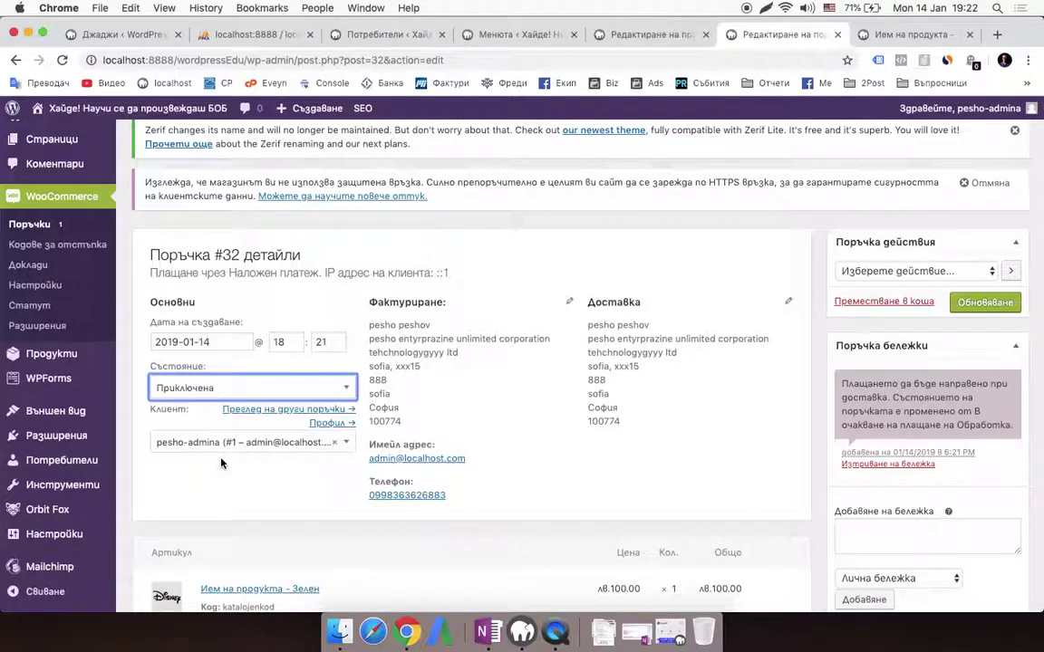
pyautogui.click(792, 298)
pyautogui.click(985, 303)
pyautogui.scroll(-5, 535, 419)
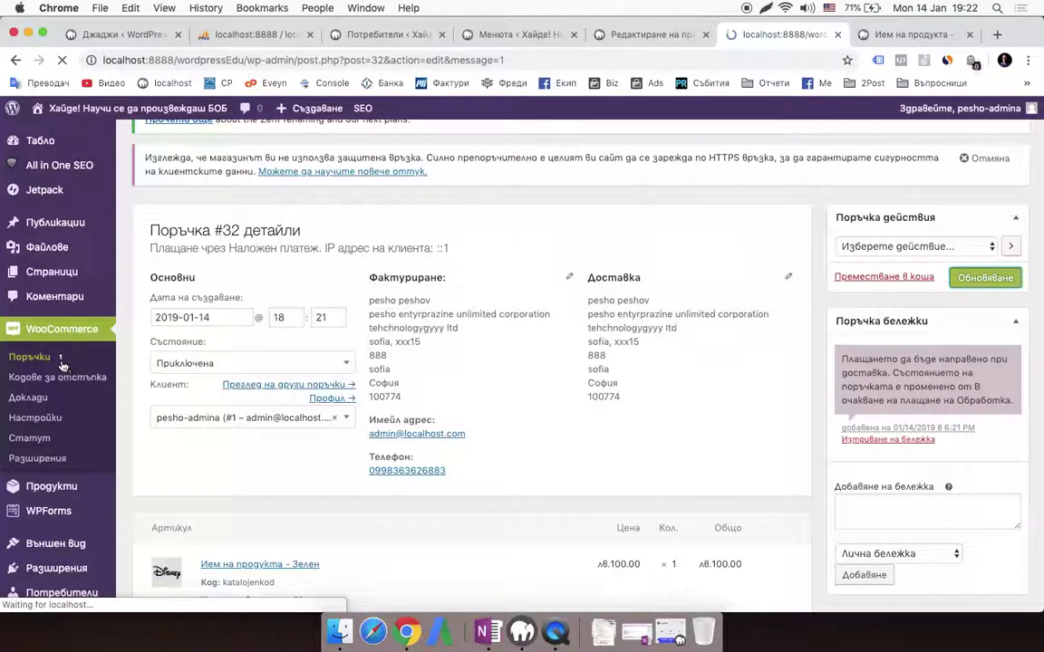
# Check the Поръчката е обновена notice and select the WooCommerce Services notice sentence
pyautogui.scroll(-15, 344, 421)
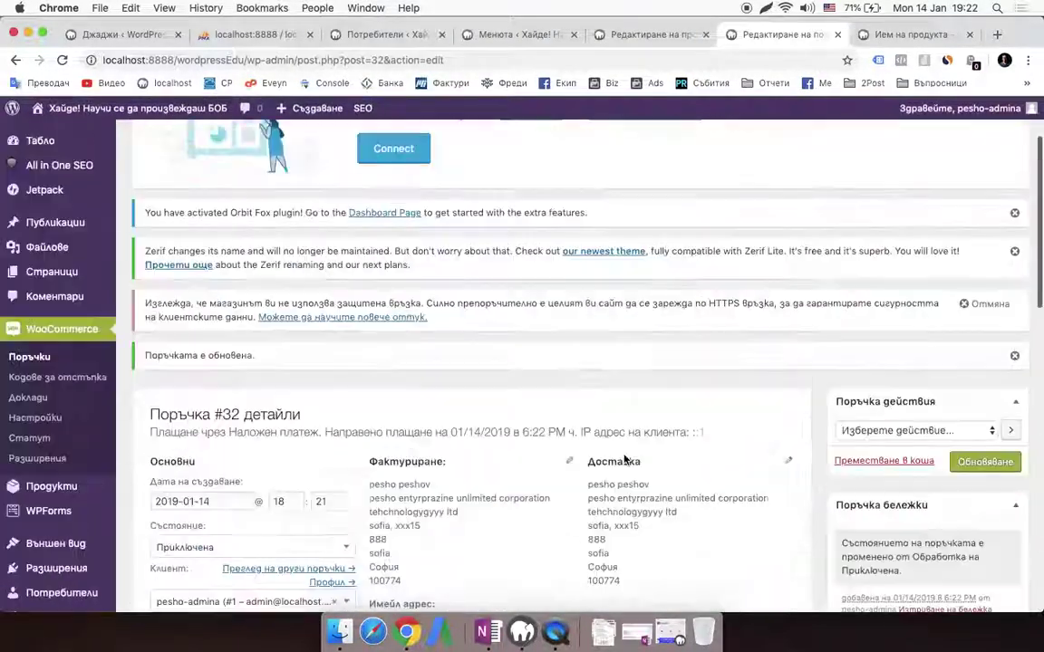
pyautogui.scroll(3, 624, 459)
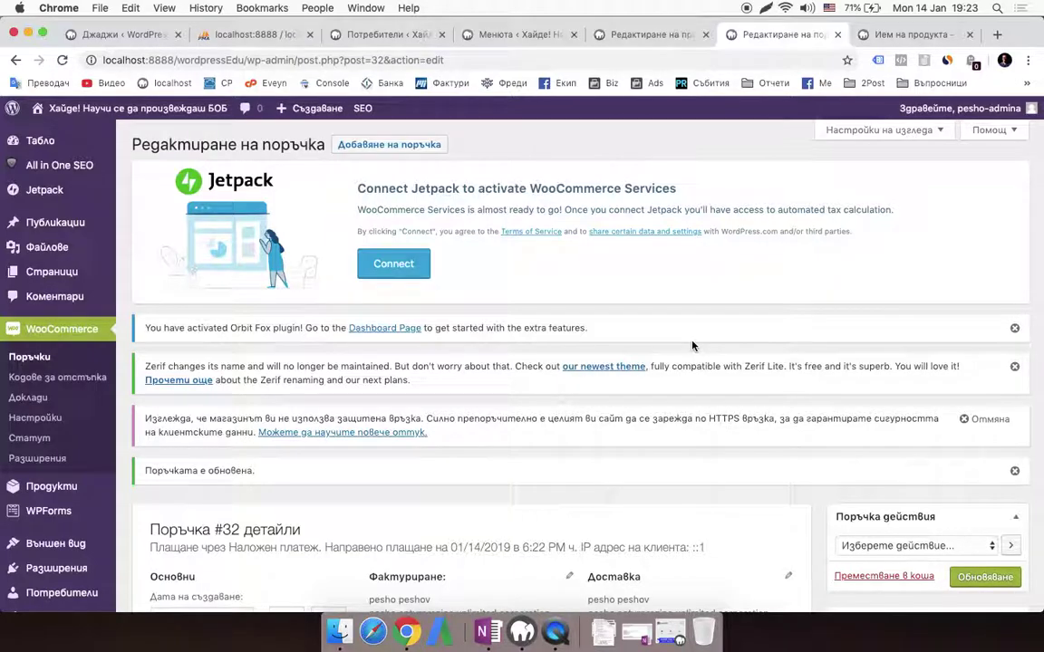
pyautogui.tripleClick(770, 211)
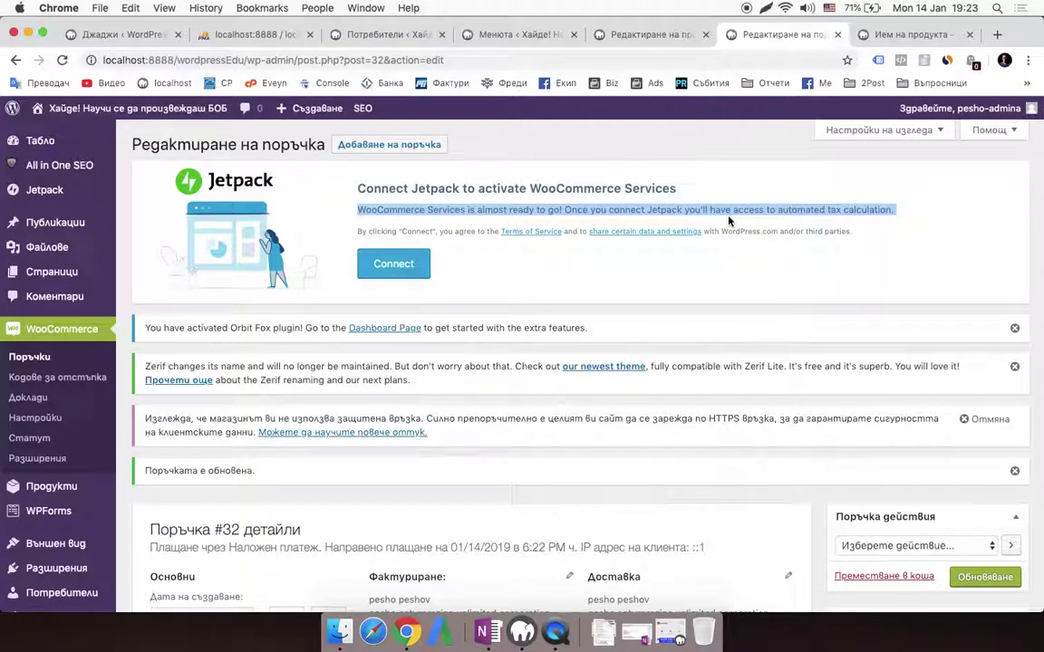